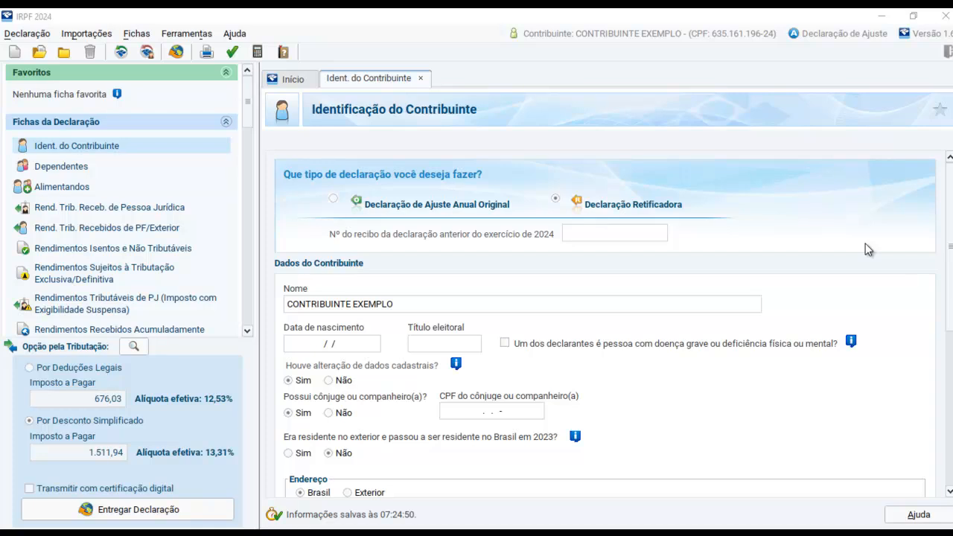
Create a new entry in Pagamentos Efetuados with code 60 - Advogados (honorários relativos a ações judiciais, exceto trabalhistas).
{"action": "left_click", "coordinate": [861, 237]}
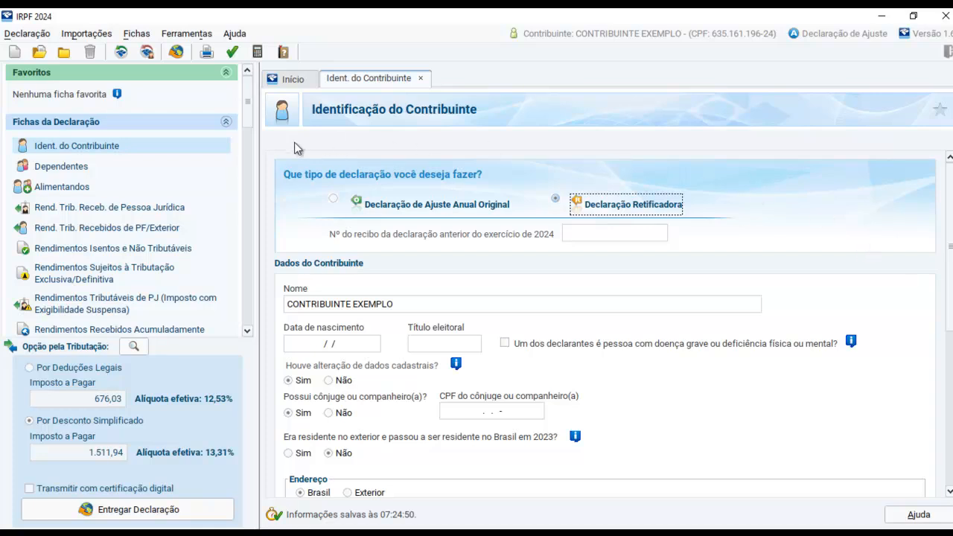
{"action": "scroll", "coordinate": [155, 215], "scroll_direction": "down", "scroll_amount": 3}
{"action": "scroll", "coordinate": [154, 223], "scroll_direction": "down", "scroll_amount": 1}
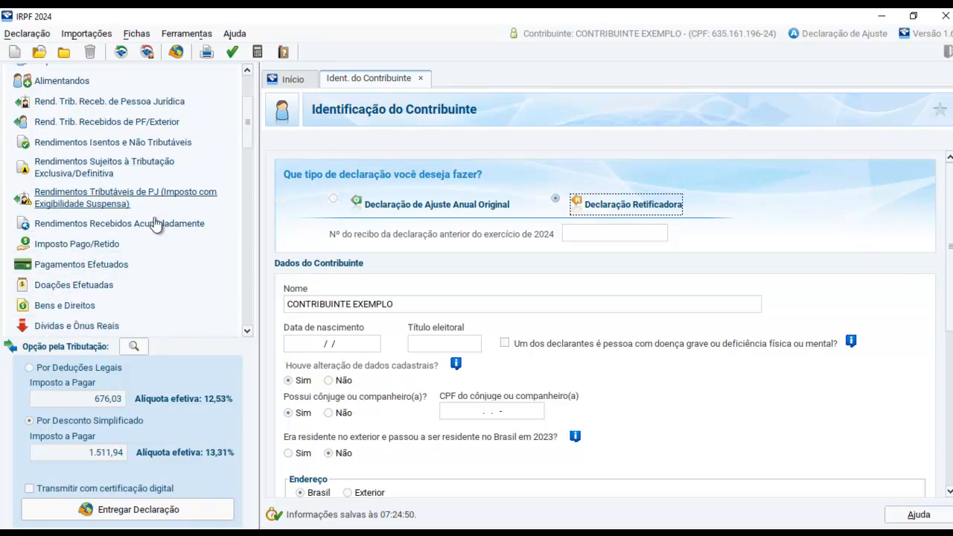
{"action": "left_click", "coordinate": [93, 266]}
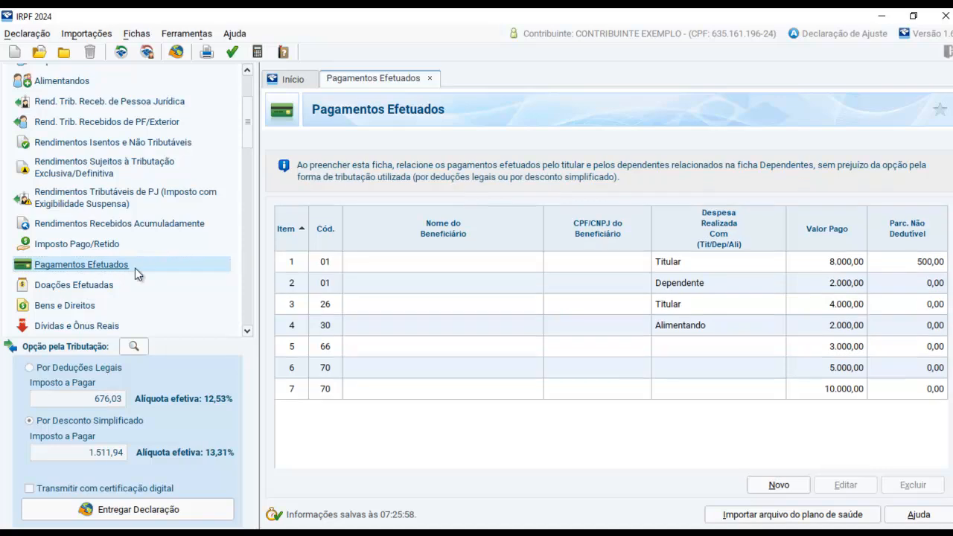
{"action": "left_click", "coordinate": [781, 484]}
{"action": "left_click", "coordinate": [715, 215]}
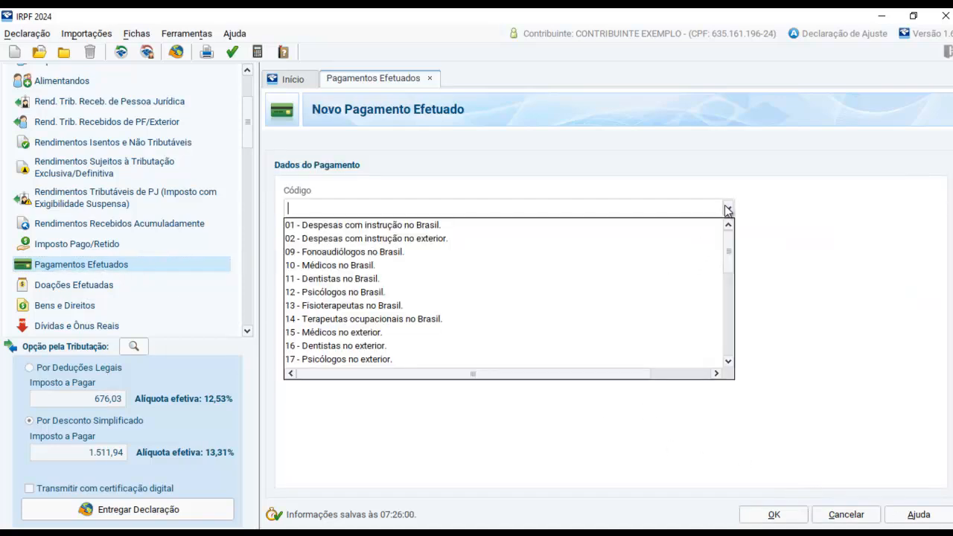
{"action": "scroll", "coordinate": [540, 287], "scroll_direction": "down", "scroll_amount": 9}
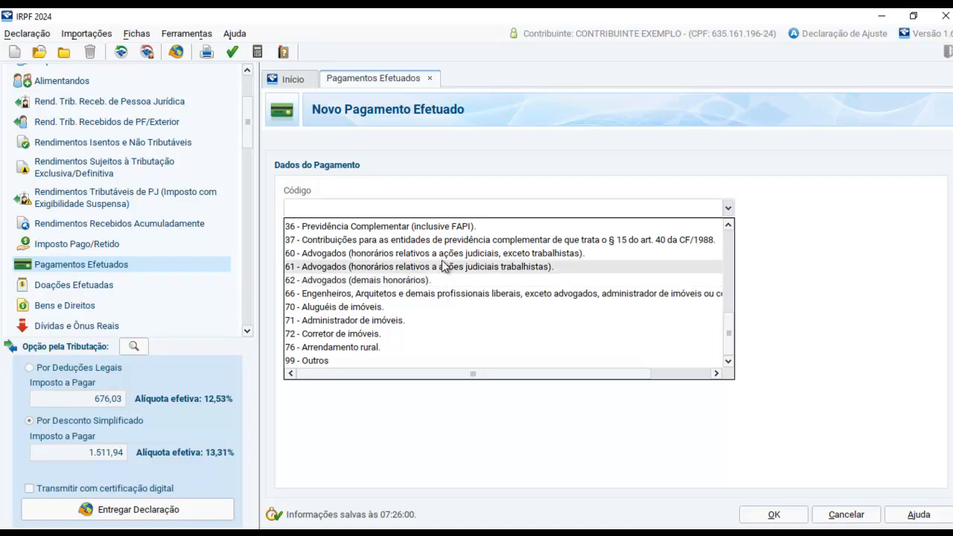
{"action": "left_click", "coordinate": [596, 254]}
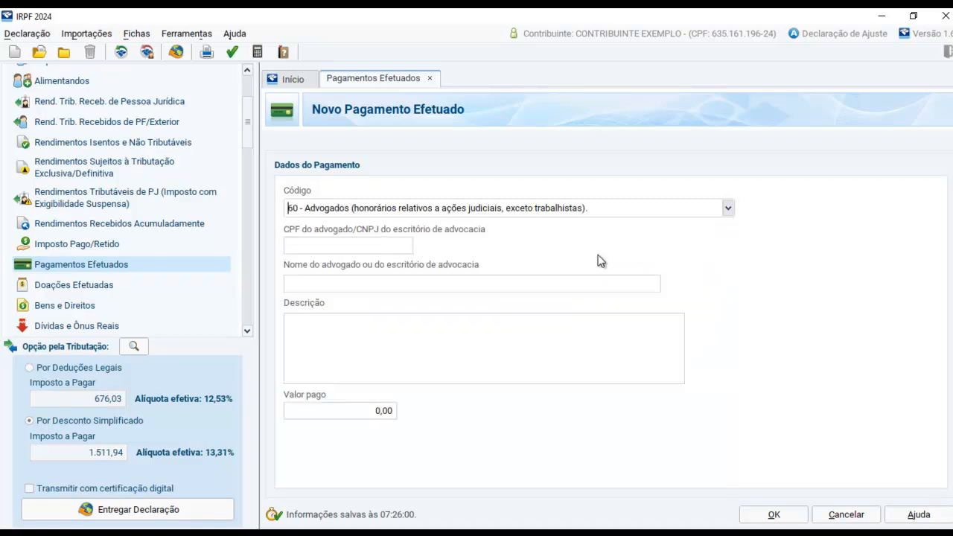
Set the lawyer payment's Valor pago to 10.000,00 and save the entry with the lawyer's details and description blank.
{"action": "left_click", "coordinate": [377, 249]}
{"action": "left_click", "coordinate": [361, 286]}
{"action": "left_click", "coordinate": [346, 332]}
{"action": "left_click", "coordinate": [356, 409]}
{"action": "type", "text": "10000"}
{"action": "key", "text": "Tab"}
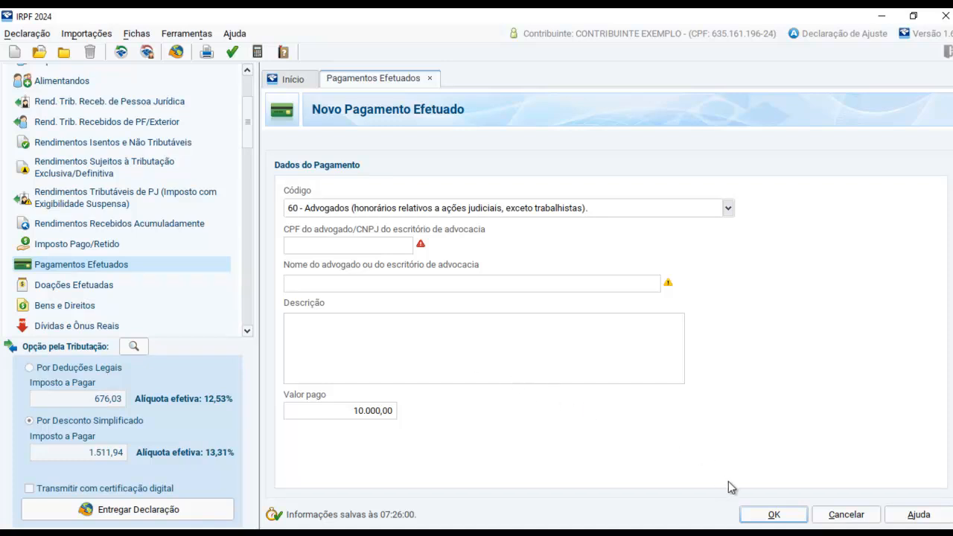
{"action": "left_click", "coordinate": [756, 516]}
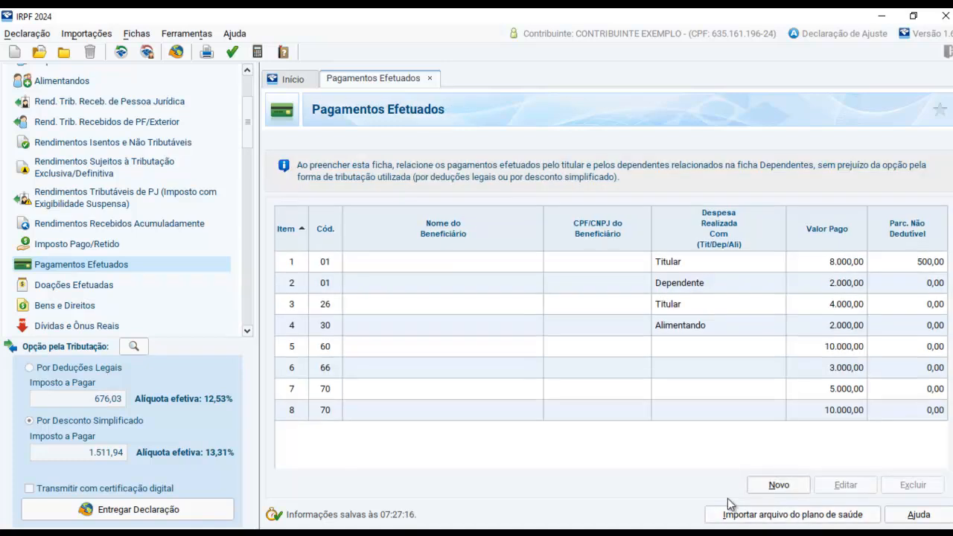
Reopen the code 60 payment for editing and change its code to 61 - Advogados (honorários relativos a ações judiciais trabalhistas).
{"action": "double_click", "coordinate": [835, 408]}
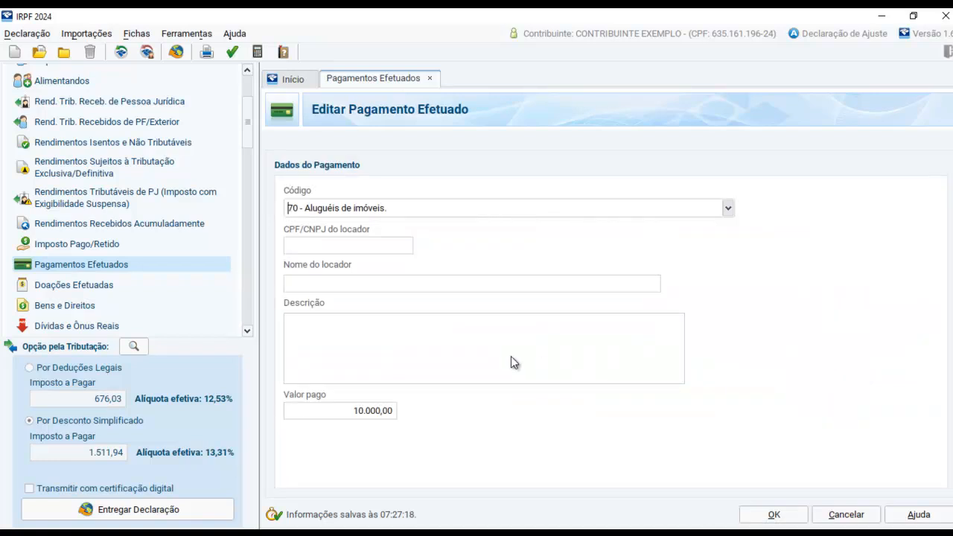
{"action": "left_click", "coordinate": [846, 515]}
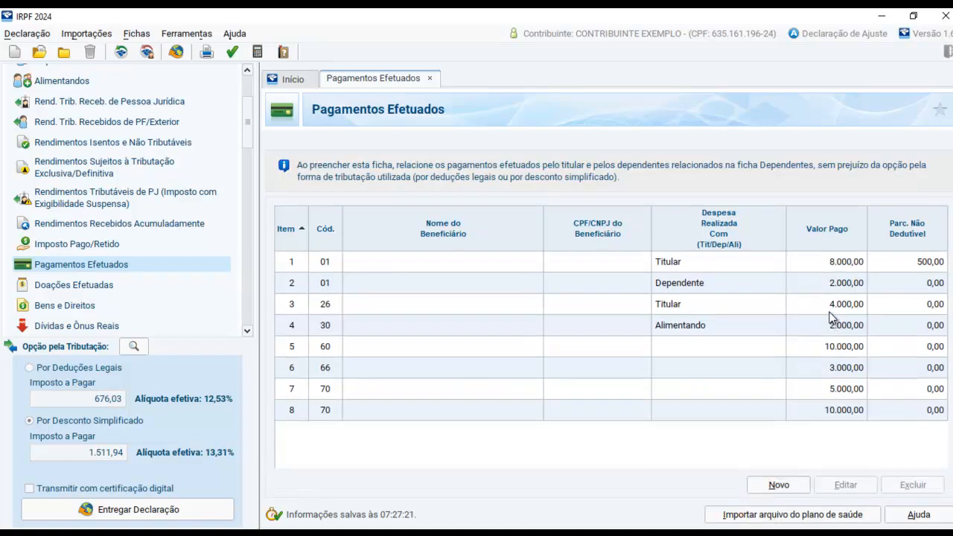
{"action": "double_click", "coordinate": [834, 347]}
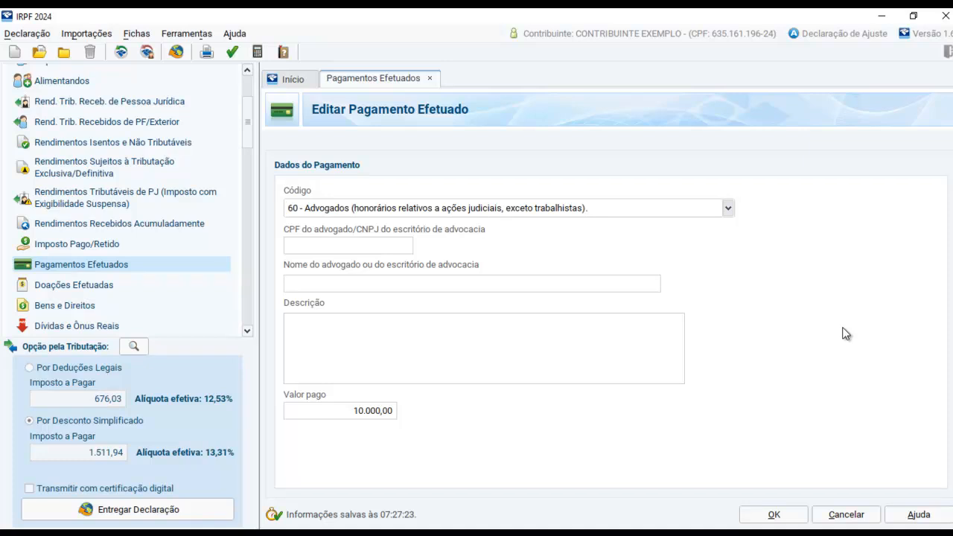
{"action": "left_click", "coordinate": [728, 209]}
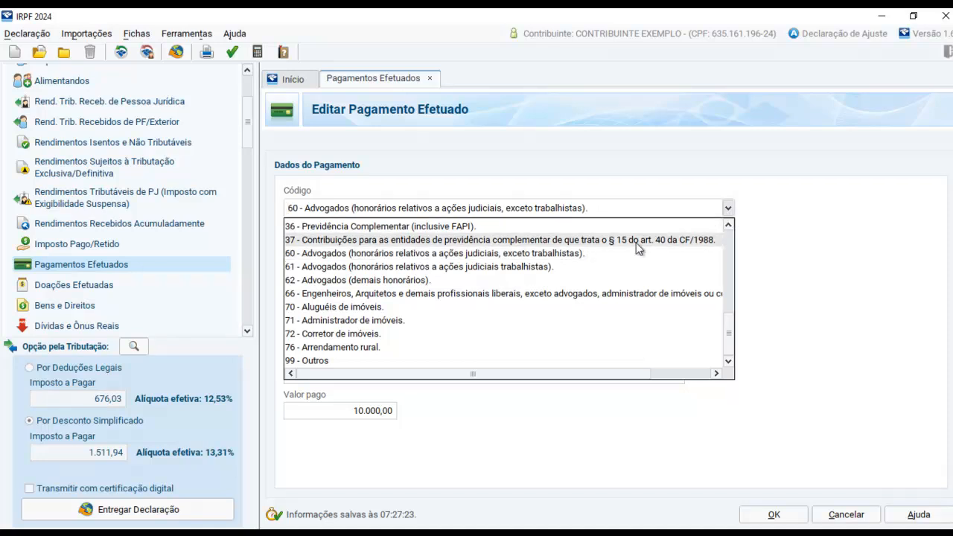
{"action": "left_click", "coordinate": [610, 266]}
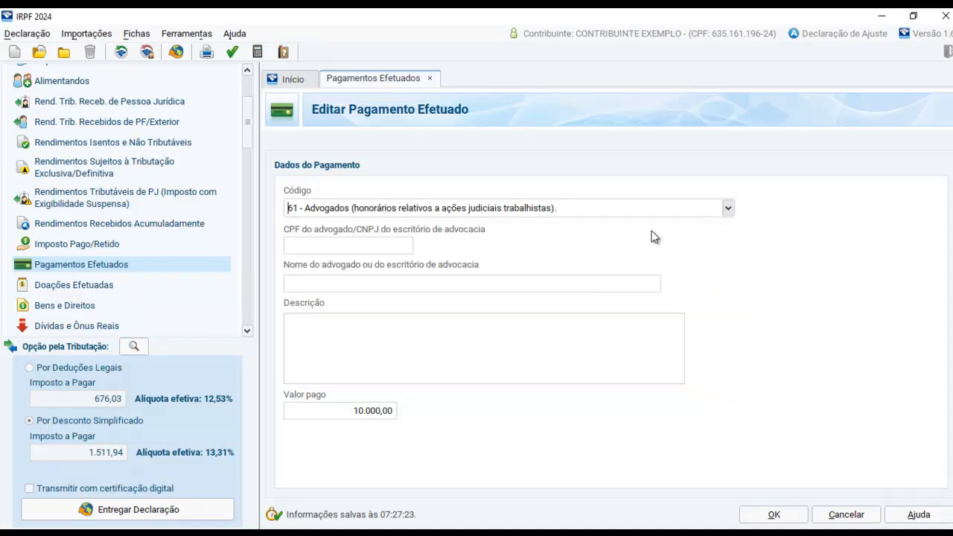
{"action": "left_click", "coordinate": [716, 214]}
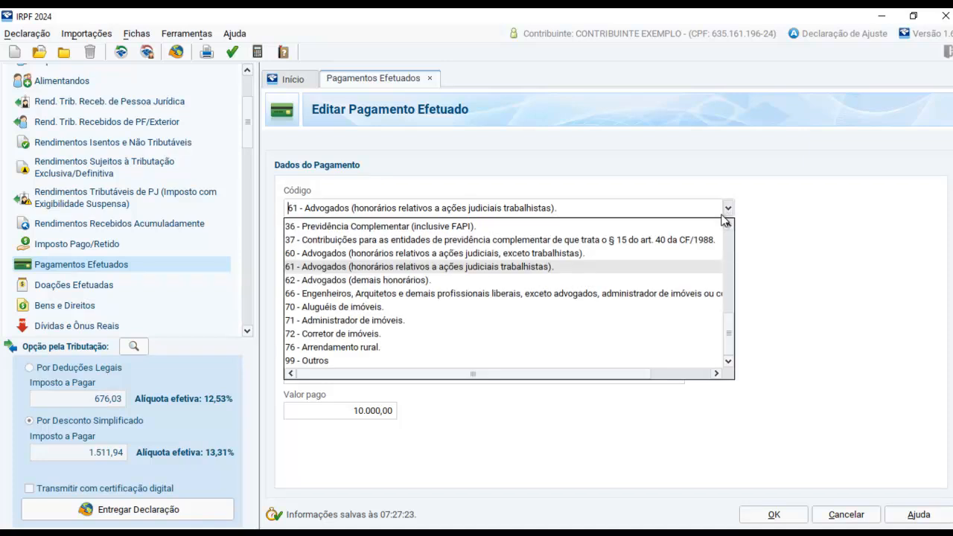
{"action": "left_click", "coordinate": [501, 279]}
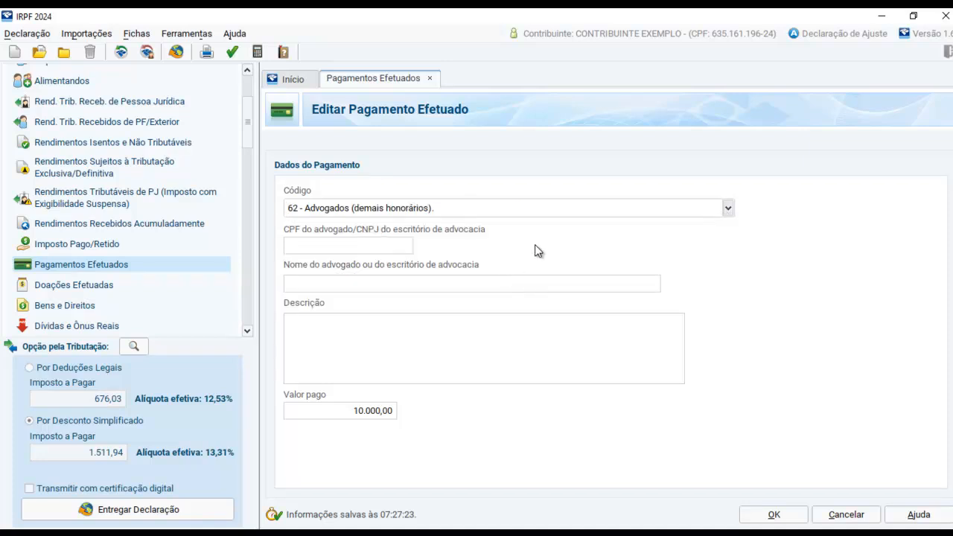
{"action": "left_click", "coordinate": [728, 209]}
{"action": "left_click", "coordinate": [676, 267]}
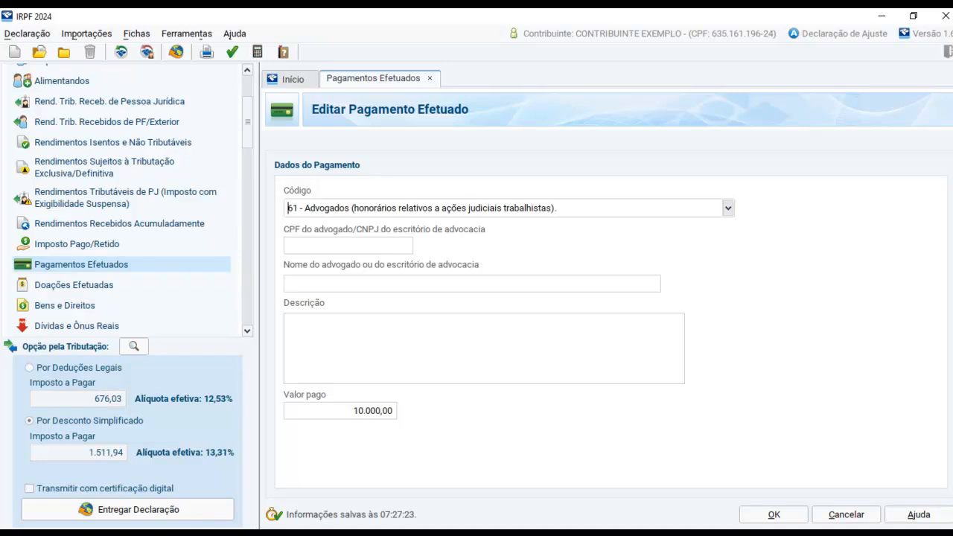
Switch to the Notepad notes, correct the heading to RENDIMENTOS DA AÇÃO TRABALHISTA, and append (40%), (40%) and (20%) to the three income lines.
{"action": "key", "text": "alt+Tab"}
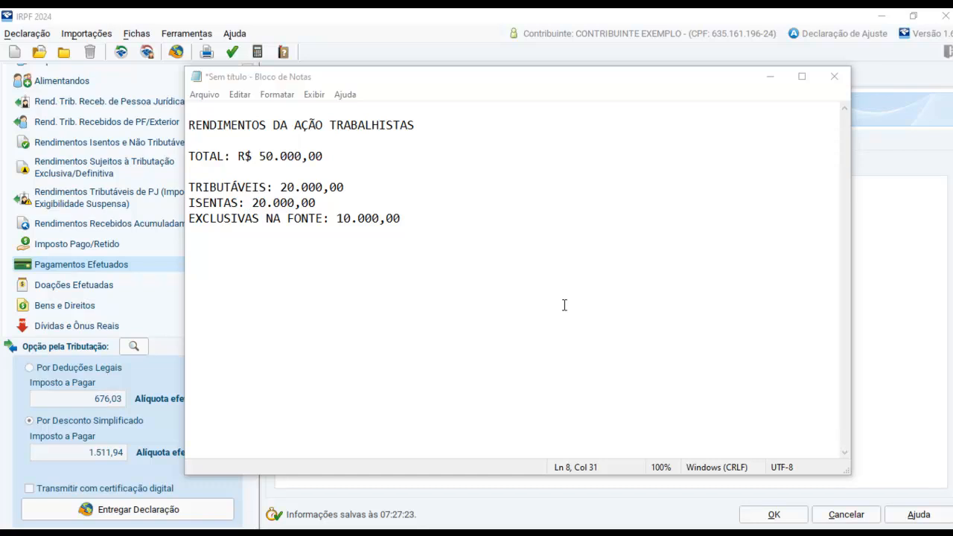
{"action": "left_click", "coordinate": [447, 124]}
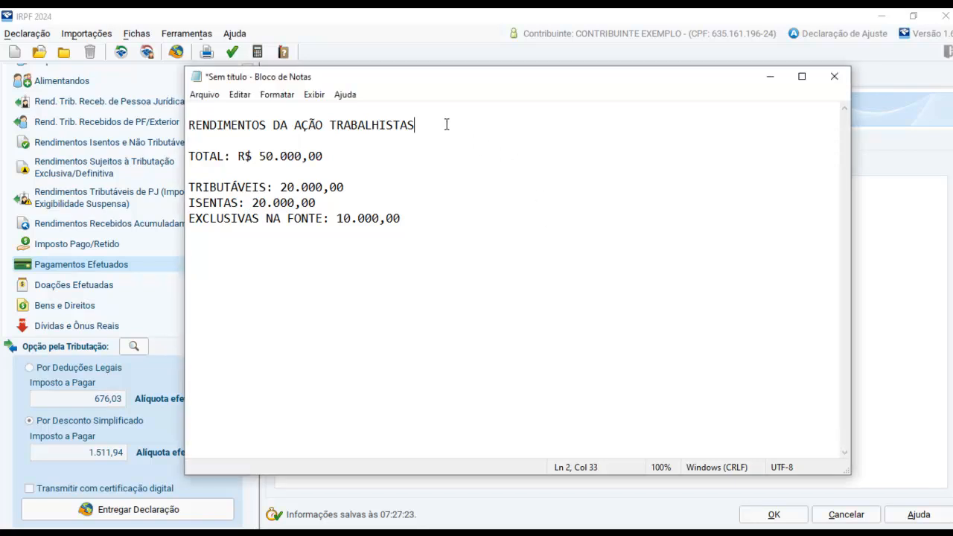
{"action": "key", "text": "BackSpace"}
{"action": "left_click", "coordinate": [355, 187]}
{"action": "left_click", "coordinate": [357, 205]}
{"action": "left_click", "coordinate": [430, 215]}
{"action": "left_click", "coordinate": [517, 246]}
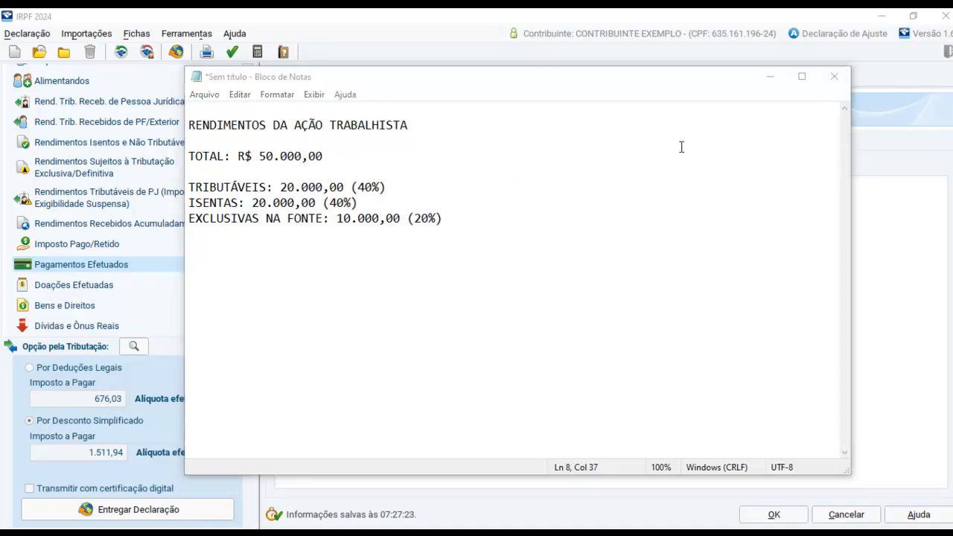
Add a DESPESAS COM ADVOGADOS 10.000,00 section split into TRIBUTÁVEIS 4.000,00 (40%), ISENTAS 4.000,00 (40%) and EXCLUSIVAS NA FONTE 2.000,00 (20%).
{"action": "left_click", "coordinate": [395, 187]}
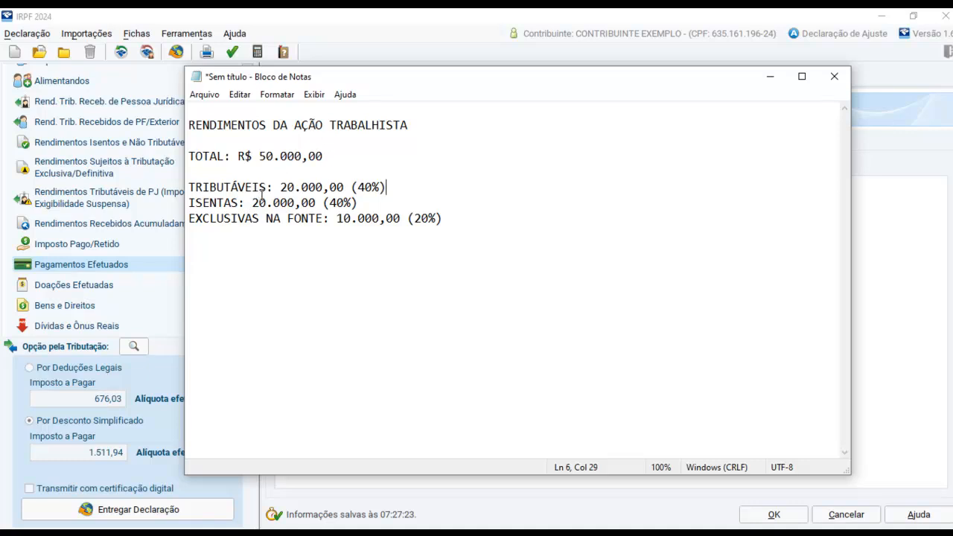
{"action": "left_click", "coordinate": [366, 200]}
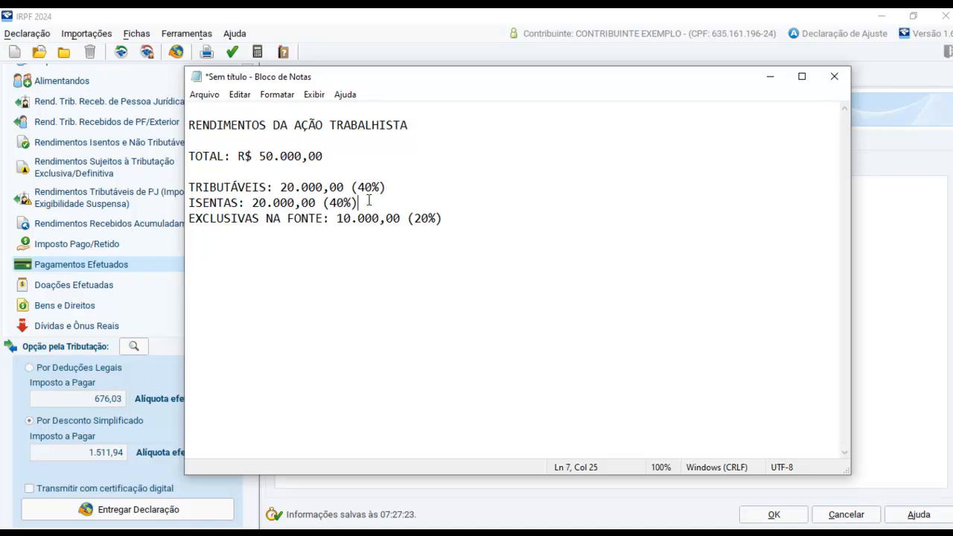
{"action": "left_click", "coordinate": [472, 220]}
{"action": "key", "text": "Return"}
{"action": "key", "text": "Return"}
{"action": "type", "text": "10.000,00"}
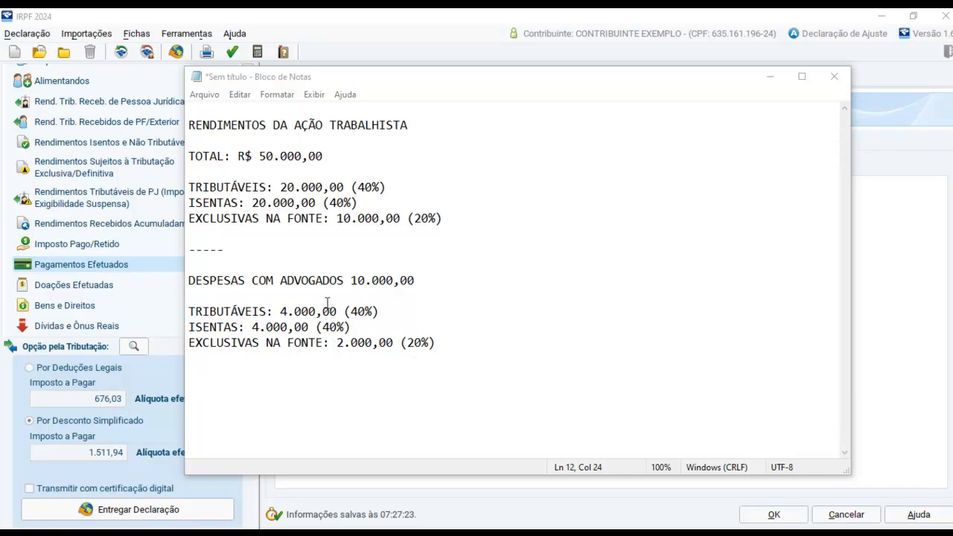
Add a LANÇAMENTO section: TRIBUTÁVEIS 20.000 - 4.000 = 16.000,00, ISENTAS 20.000 - 4.000 = 16.000,00, EXCLUSIVAS NA FONTE 10.000 - 2.000 = 8.000,00.
{"action": "left_click", "coordinate": [283, 311]}
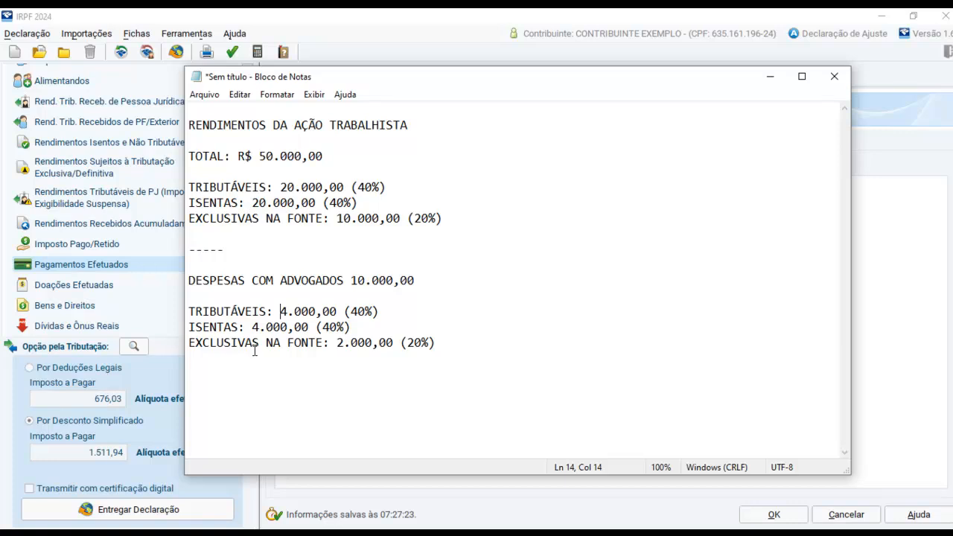
{"action": "left_click", "coordinate": [454, 340]}
{"action": "key", "text": "Return"}
{"action": "key", "text": "Return"}
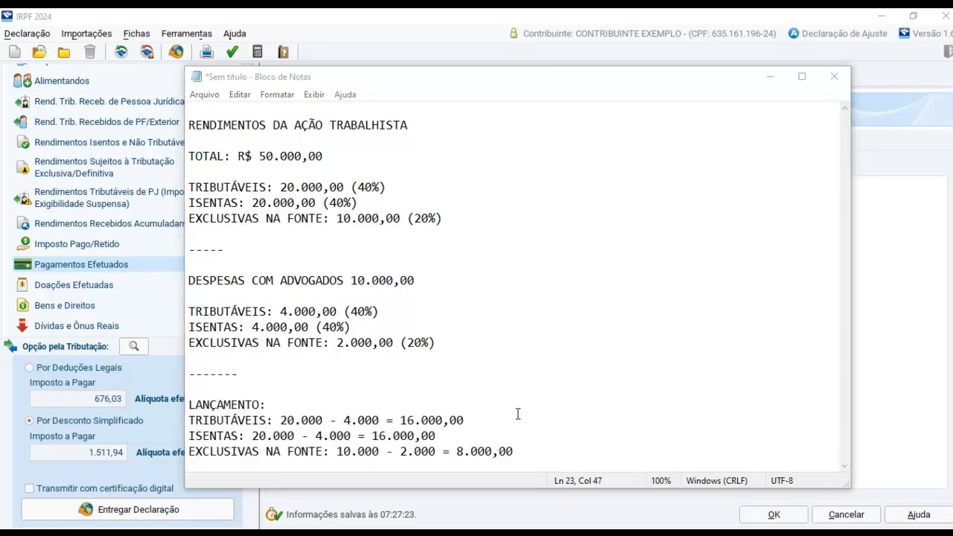
Review the subtraction and net amount of each income type in the LANÇAMENTO section and compare them with the lawsuit's total income.
{"action": "left_click", "coordinate": [384, 410]}
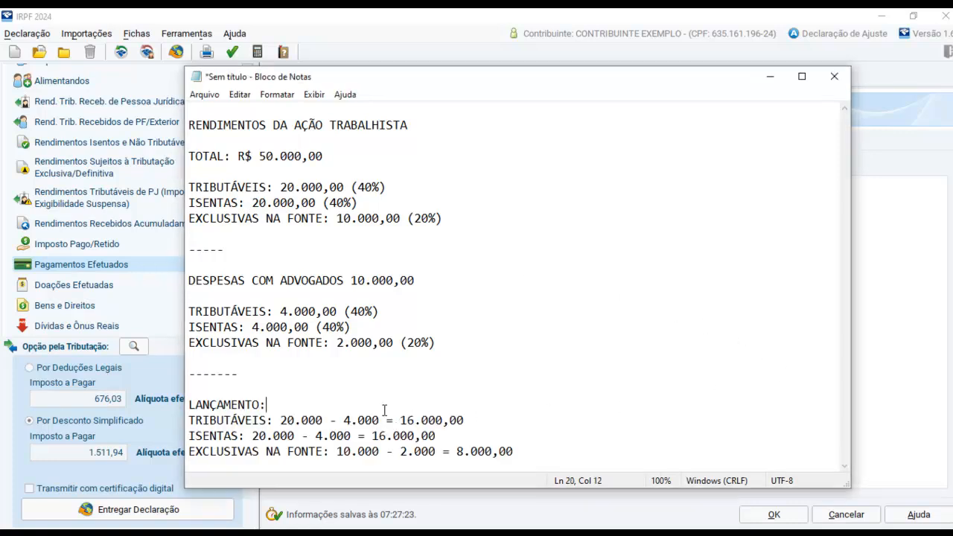
{"action": "left_click_drag", "start_coordinate": [280, 421], "coordinate": [464, 421]}
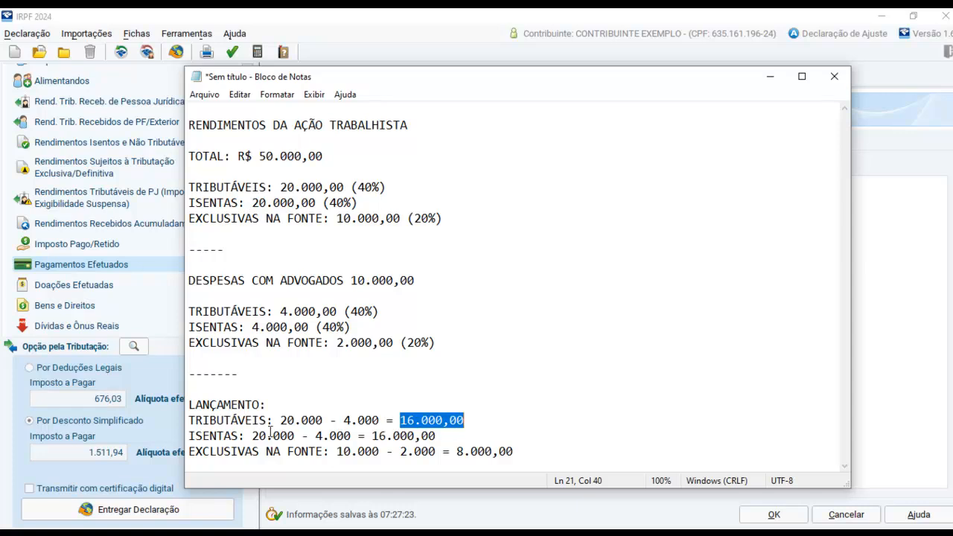
{"action": "left_click_drag", "start_coordinate": [252, 436], "coordinate": [352, 436]}
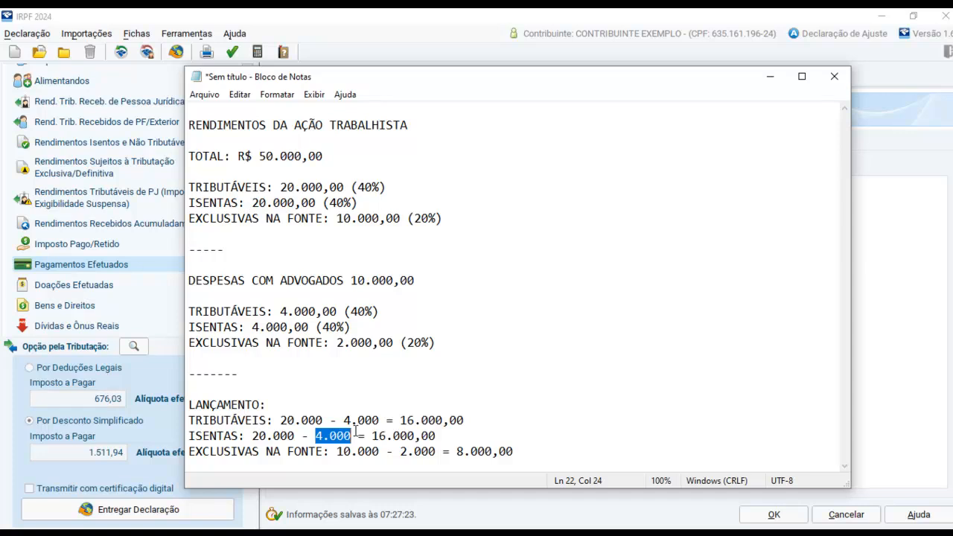
{"action": "left_click_drag", "start_coordinate": [371, 436], "coordinate": [436, 437]}
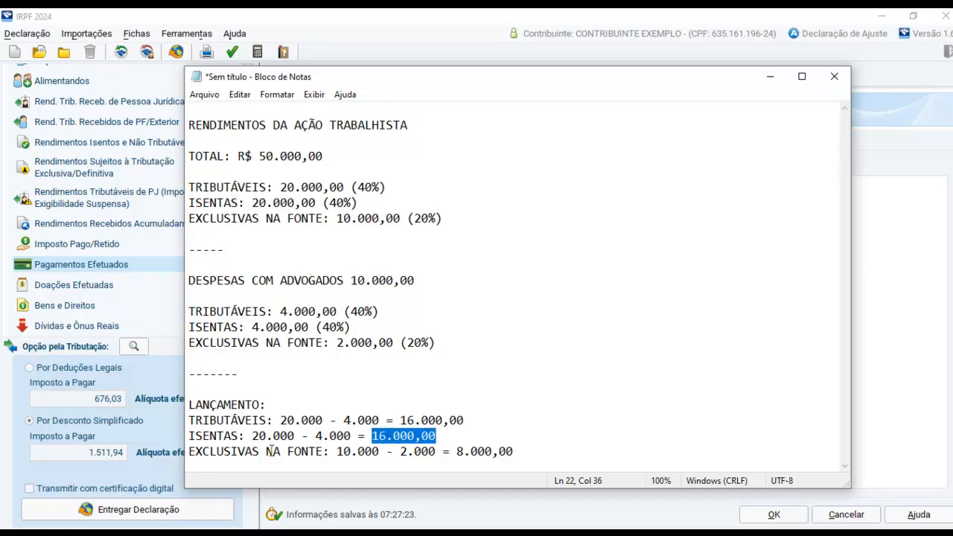
{"action": "left_click_drag", "start_coordinate": [336, 451], "coordinate": [382, 451]}
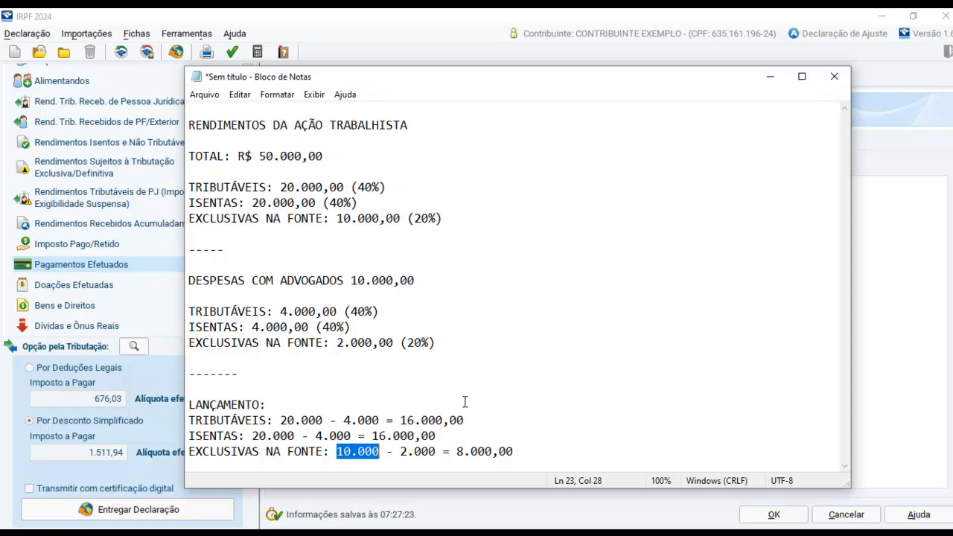
{"action": "left_click_drag", "start_coordinate": [400, 451], "coordinate": [435, 451]}
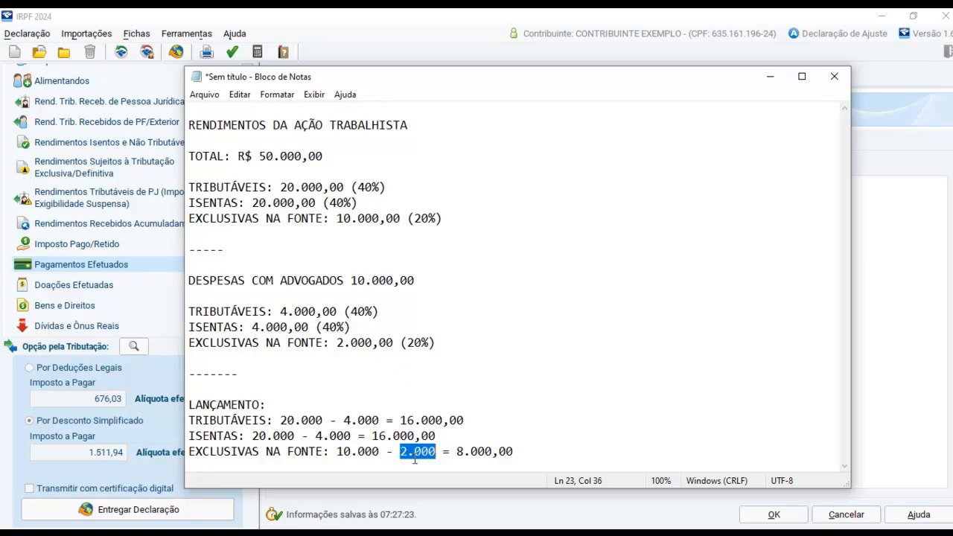
{"action": "left_click_drag", "start_coordinate": [456, 451], "coordinate": [515, 451]}
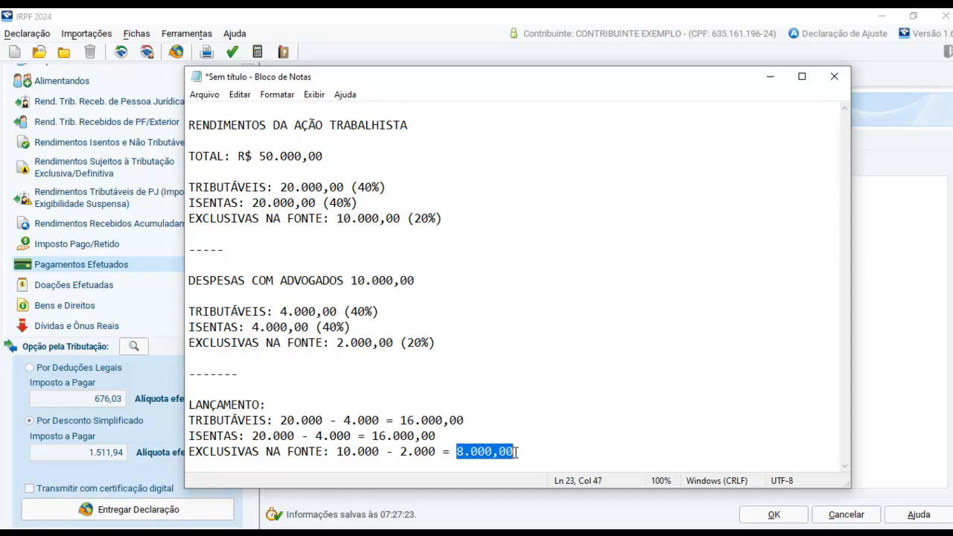
{"action": "left_click_drag", "start_coordinate": [400, 419], "coordinate": [464, 420]}
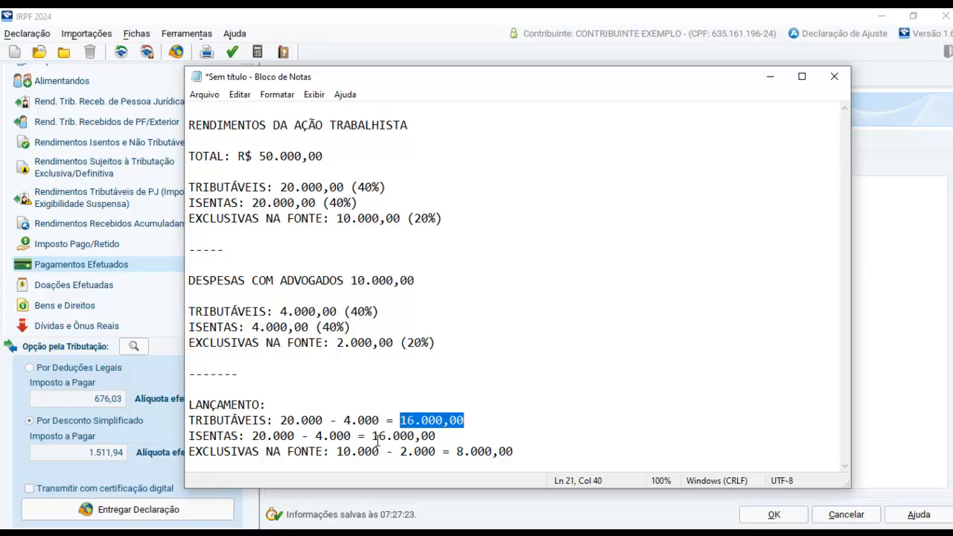
{"action": "left_click_drag", "start_coordinate": [371, 437], "coordinate": [513, 451]}
{"action": "left_click", "coordinate": [436, 419]}
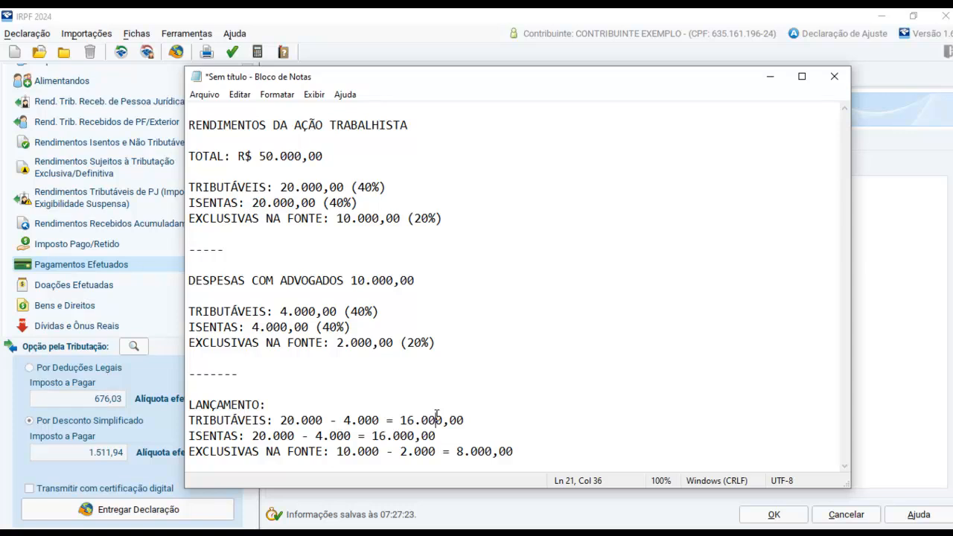
{"action": "left_click_drag", "start_coordinate": [328, 156], "coordinate": [244, 156]}
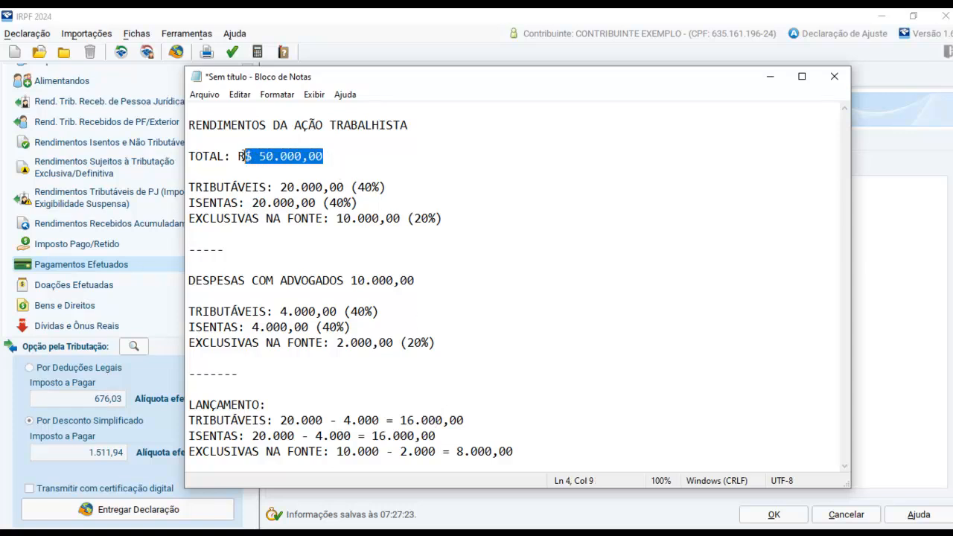
{"action": "left_click", "coordinate": [467, 418]}
{"action": "left_click", "coordinate": [444, 438]}
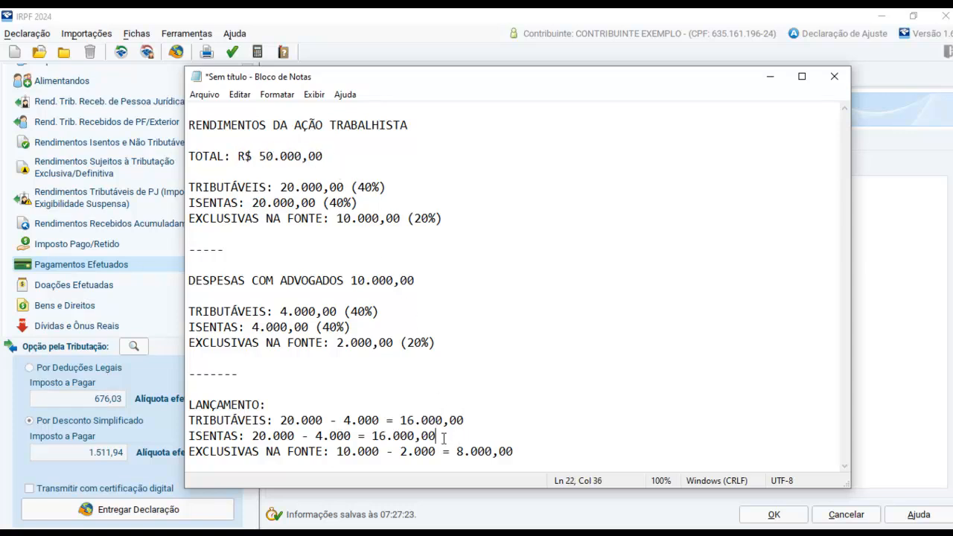
Switch to IRPF 2024 to check the lawyer payment's code options and compare the entry with the LANÇAMENTO section of the Notepad notes.
{"action": "left_click", "coordinate": [519, 454]}
{"action": "left_click", "coordinate": [936, 381]}
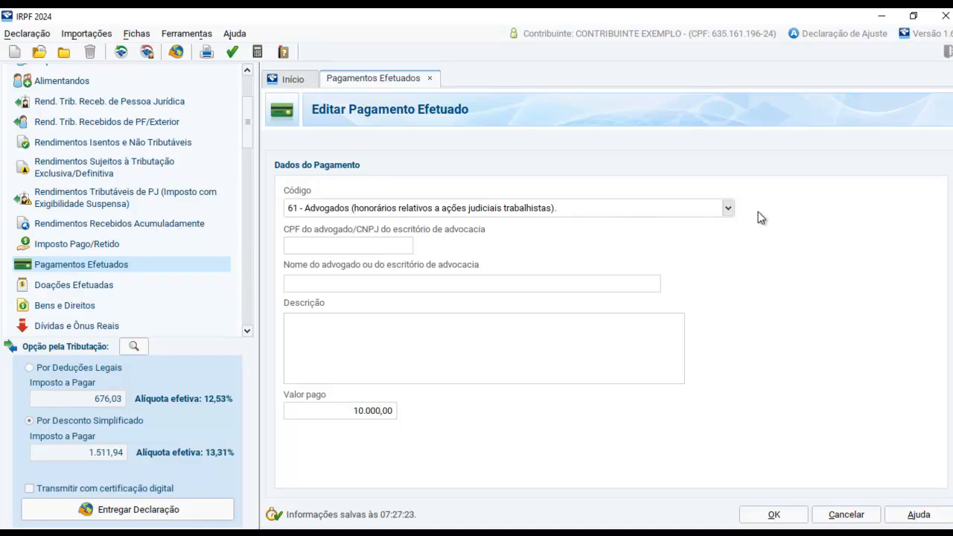
{"action": "left_click", "coordinate": [728, 209]}
{"action": "left_click", "coordinate": [777, 262]}
{"action": "left_click", "coordinate": [180, 532]}
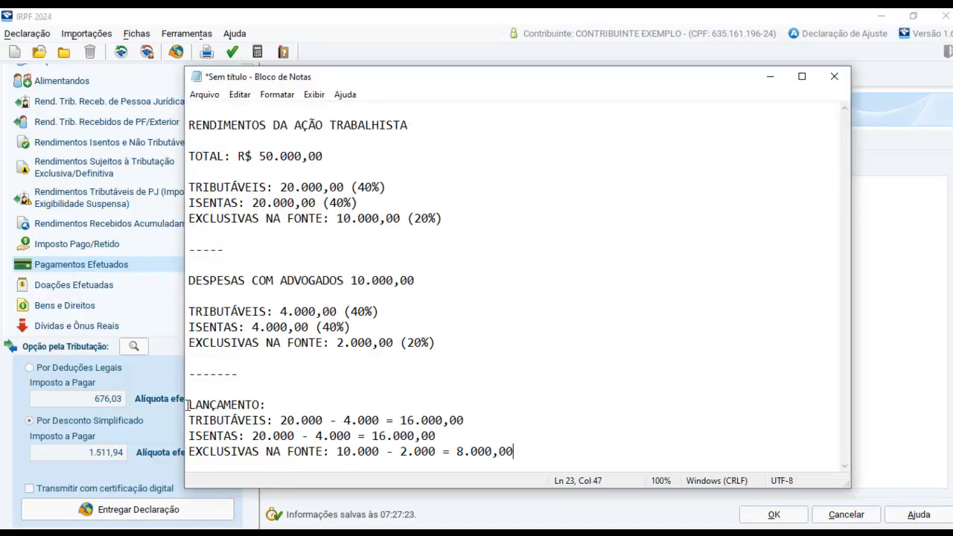
{"action": "left_click_drag", "start_coordinate": [187, 405], "coordinate": [266, 404]}
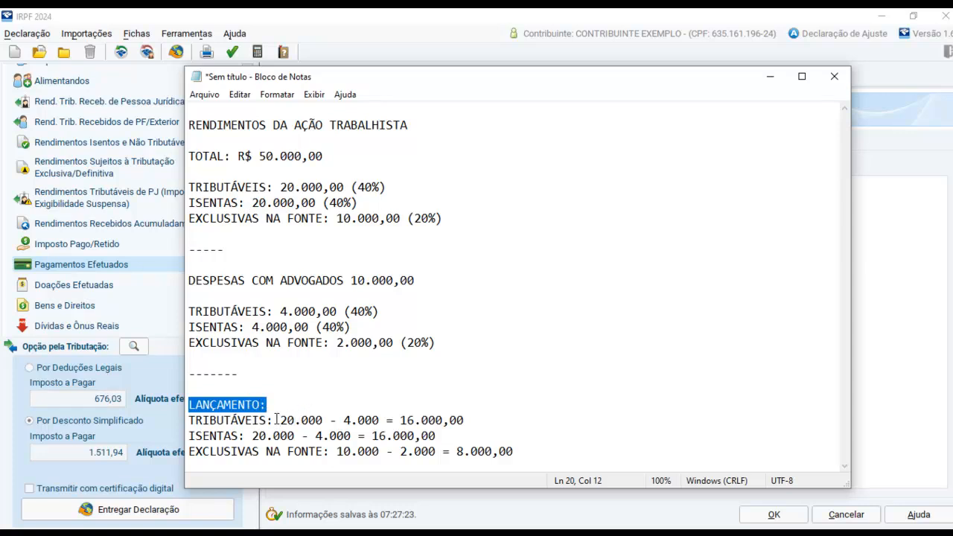
{"action": "left_click", "coordinate": [902, 309]}
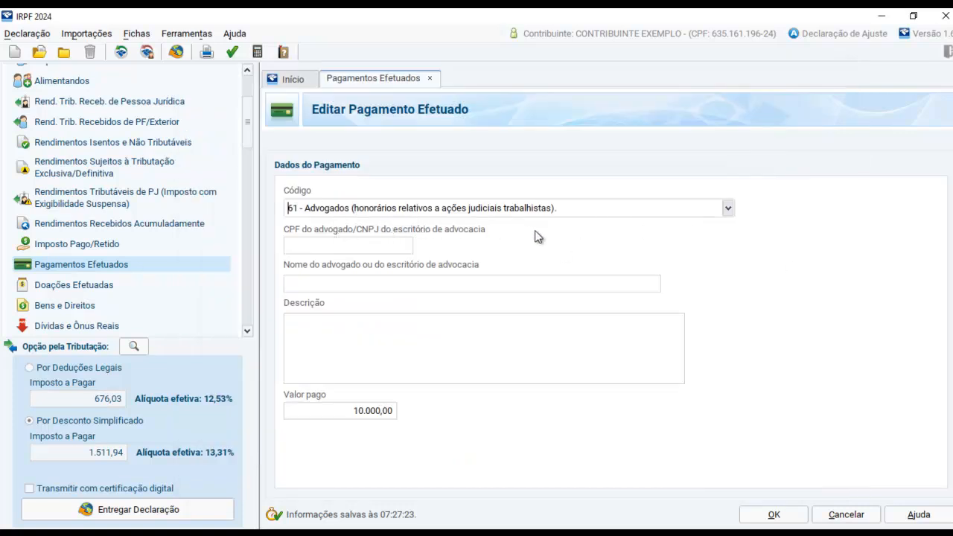
Switch to the Notepad notes and review the net amounts of the taxable, exempt and exclusively withheld income under LANÇAMENTO.
{"action": "key", "text": "alt+Tab"}
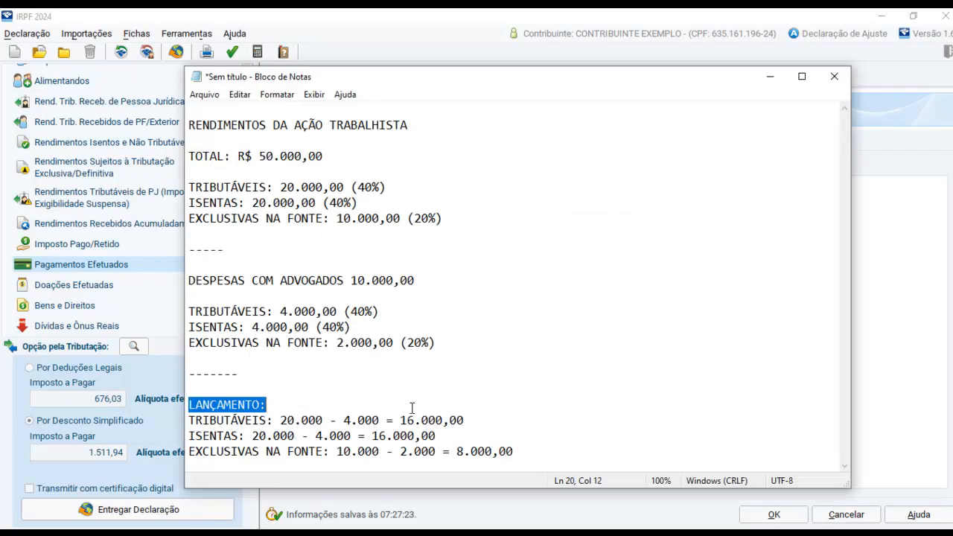
{"action": "left_click_drag", "start_coordinate": [400, 420], "coordinate": [464, 419]}
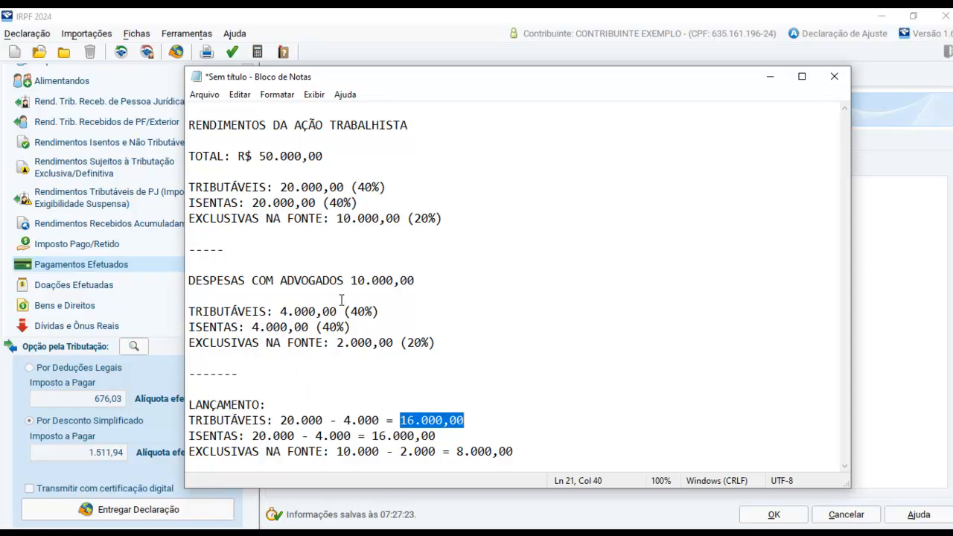
{"action": "left_click_drag", "start_coordinate": [456, 451], "coordinate": [530, 448]}
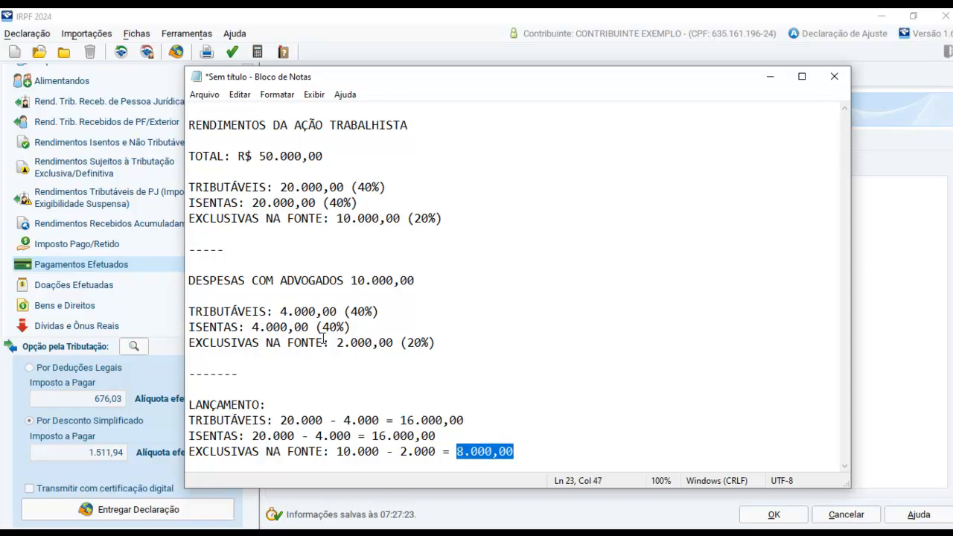
{"action": "left_click_drag", "start_coordinate": [371, 435], "coordinate": [472, 419]}
{"action": "left_click", "coordinate": [478, 423]}
{"action": "left_click", "coordinate": [473, 430]}
{"action": "left_click", "coordinate": [472, 421]}
{"action": "left_click", "coordinate": [466, 430]}
{"action": "left_click", "coordinate": [531, 450]}
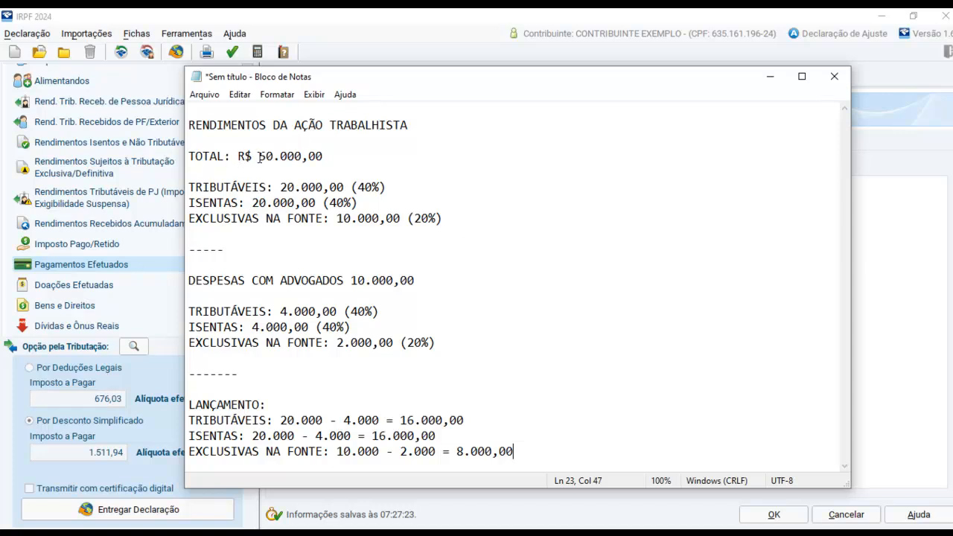
Compare the lawsuit's total income with the proportional lawyer expenses and the resulting LANÇAMENTO calculations.
{"action": "left_click_drag", "start_coordinate": [259, 156], "coordinate": [323, 156]}
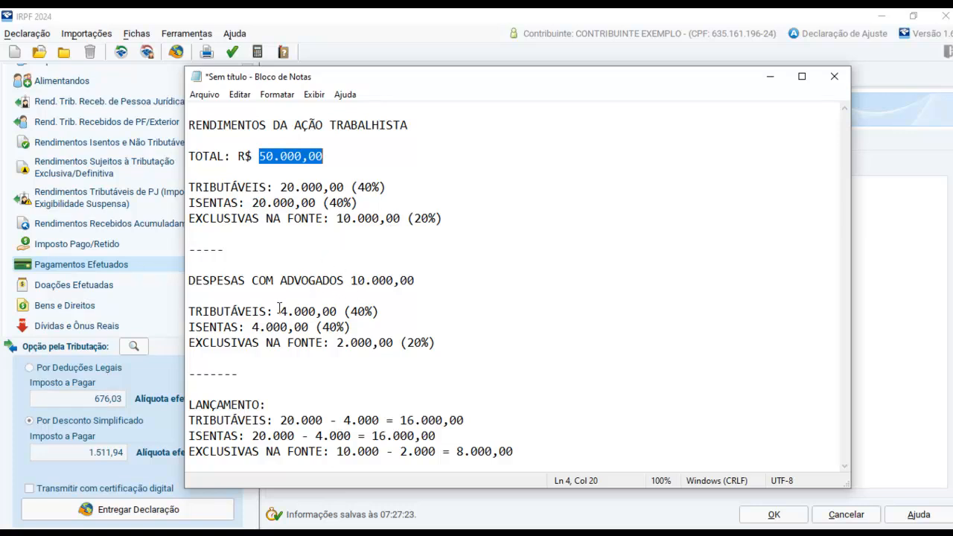
{"action": "left_click_drag", "start_coordinate": [280, 311], "coordinate": [433, 344]}
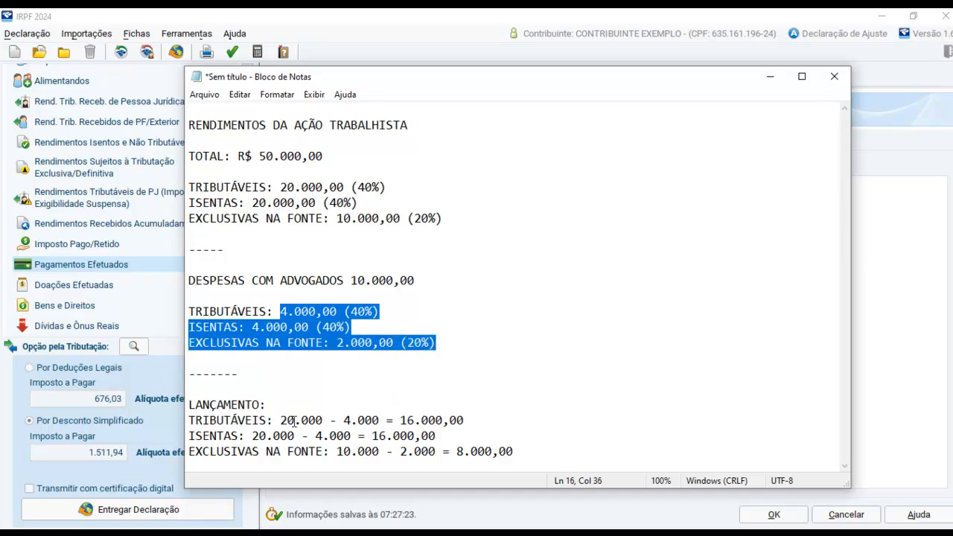
{"action": "left_click_drag", "start_coordinate": [192, 405], "coordinate": [522, 449]}
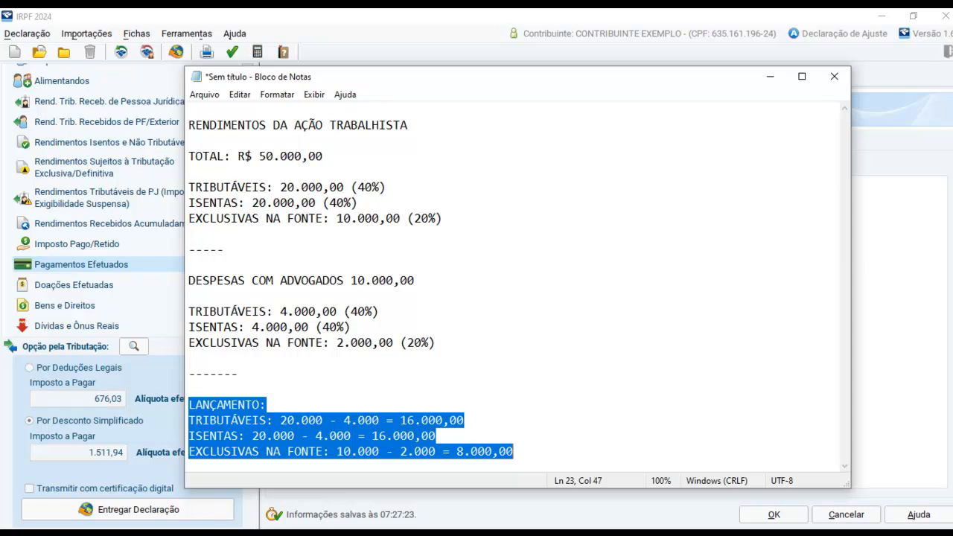
Switch to IRPF 2024 to check the code 61 lawyer payment, and return to the Notepad notes after dismissing the Kaspersky notification.
{"action": "left_click", "coordinate": [884, 315]}
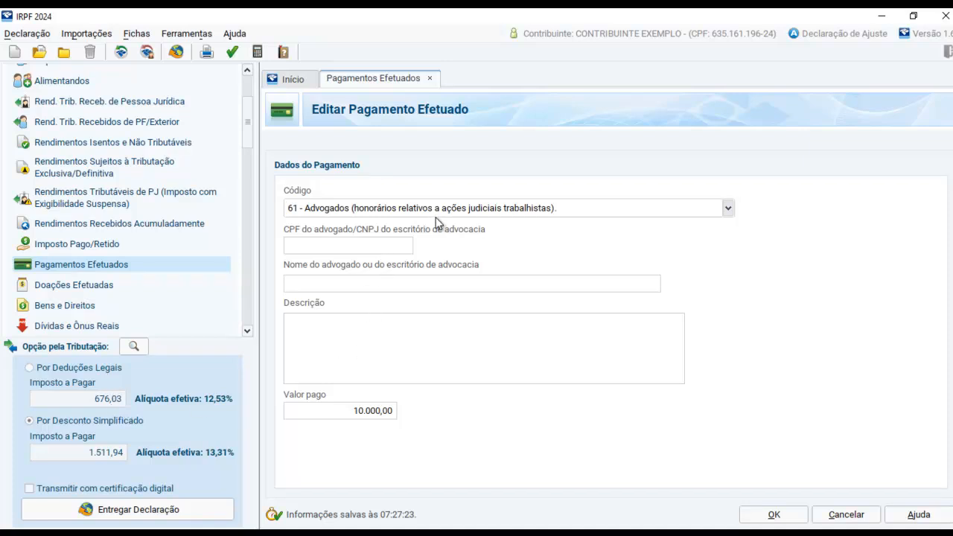
{"action": "left_click", "coordinate": [167, 532]}
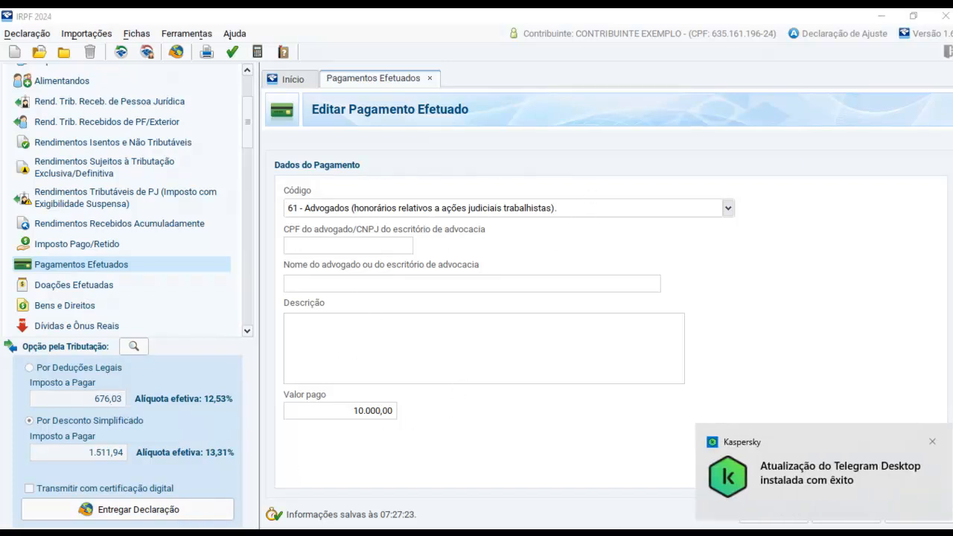
{"action": "left_click", "coordinate": [932, 441]}
{"action": "left_click", "coordinate": [635, 346]}
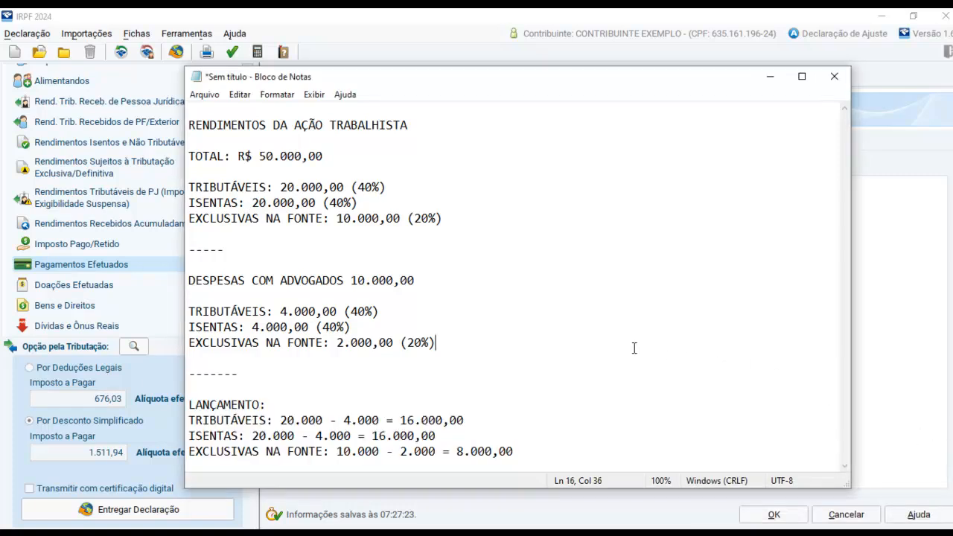
Recheck the net result of each income type and the whole LANÇAMENTO block in the notes.
{"action": "left_click_drag", "start_coordinate": [400, 420], "coordinate": [466, 420]}
{"action": "left_click_drag", "start_coordinate": [372, 435], "coordinate": [529, 462]}
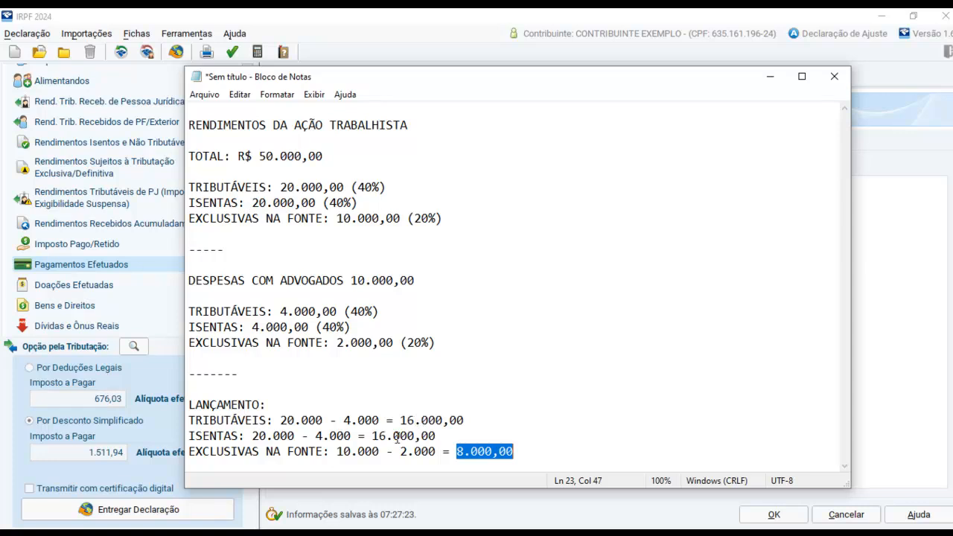
{"action": "left_click", "coordinate": [495, 449]}
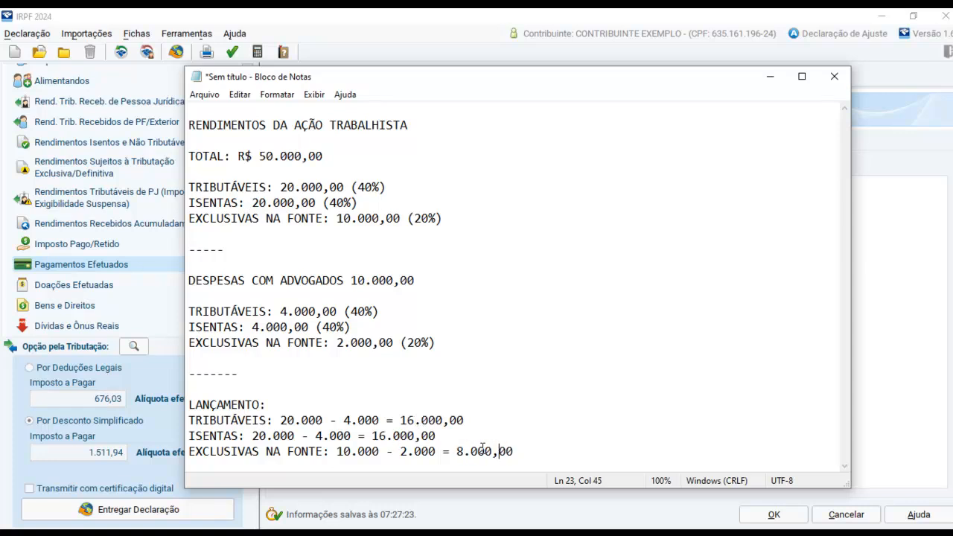
{"action": "left_click_drag", "start_coordinate": [456, 451], "coordinate": [516, 449]}
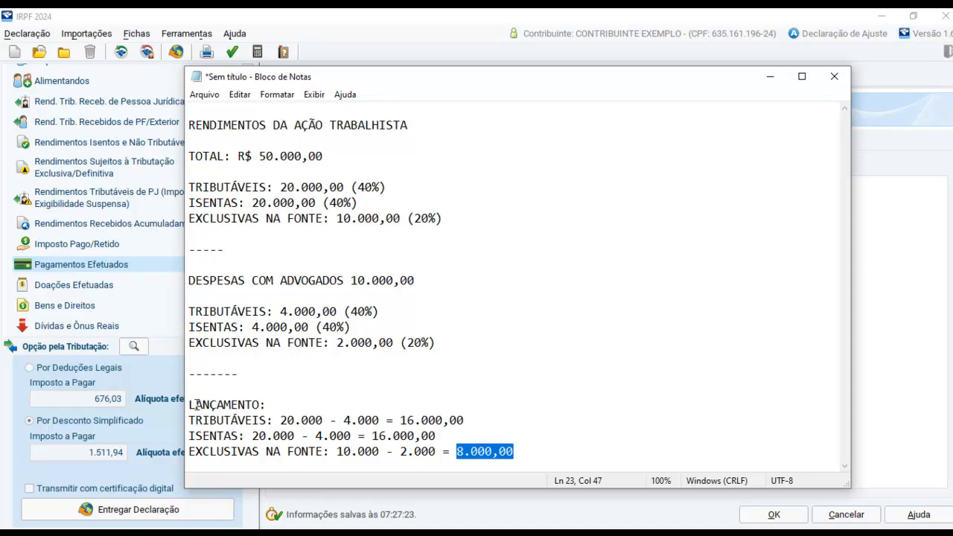
{"action": "left_click_drag", "start_coordinate": [189, 404], "coordinate": [525, 451]}
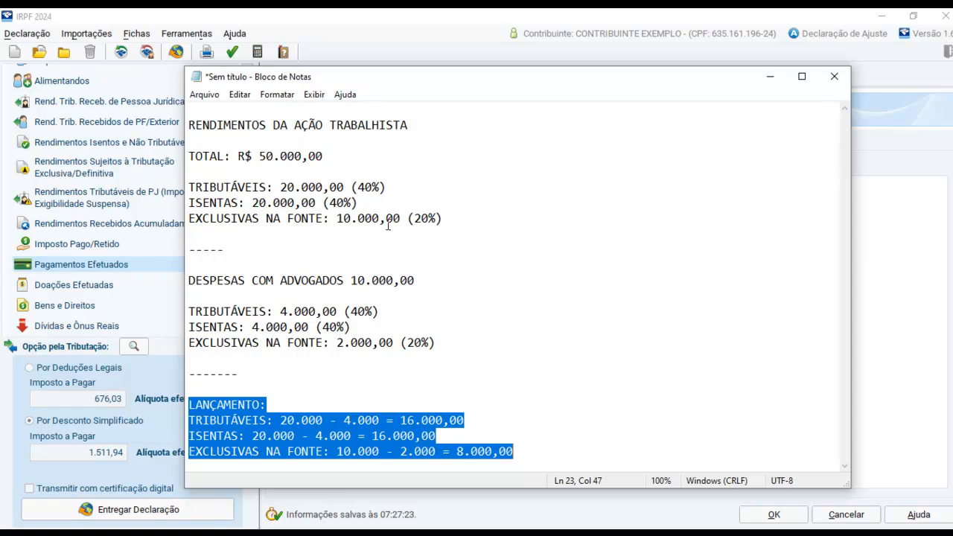
Examine the lawsuit's total income and how it splits by percentage into taxable, exempt and exclusively withheld amounts.
{"action": "left_click_drag", "start_coordinate": [189, 157], "coordinate": [330, 153]}
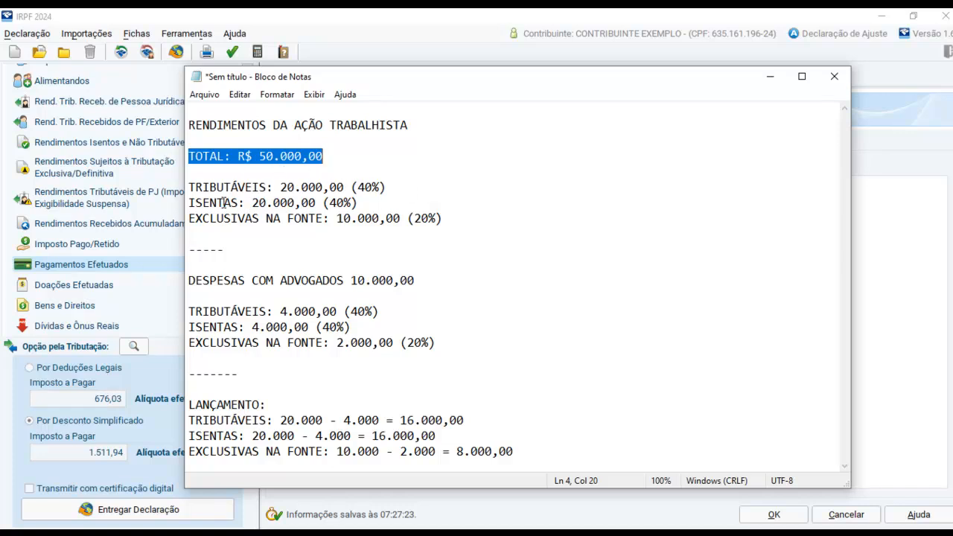
{"action": "left_click_drag", "start_coordinate": [189, 186], "coordinate": [467, 213]}
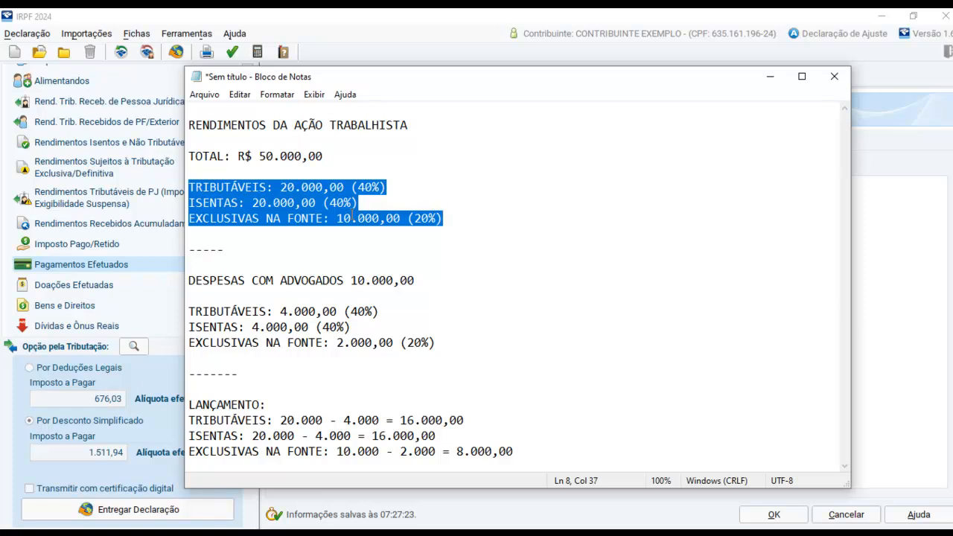
{"action": "left_click", "coordinate": [323, 203]}
{"action": "left_click_drag", "start_coordinate": [232, 157], "coordinate": [304, 158]}
{"action": "left_click_drag", "start_coordinate": [274, 187], "coordinate": [344, 188]}
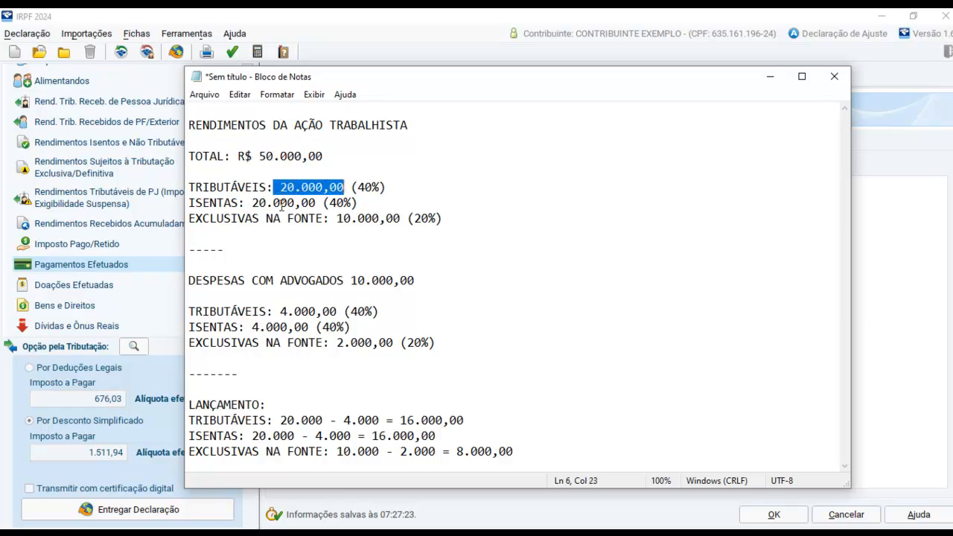
{"action": "left_click_drag", "start_coordinate": [252, 202], "coordinate": [453, 217]}
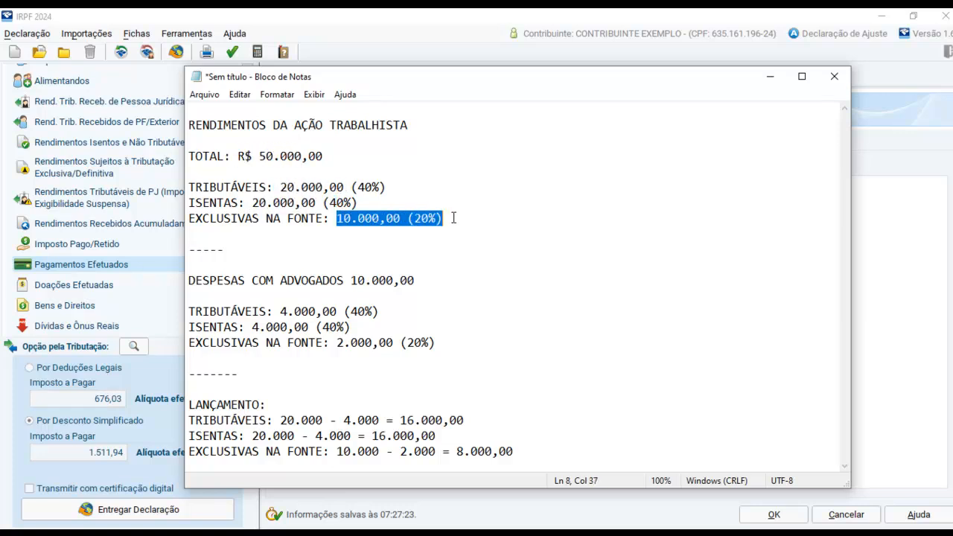
Examine the lawyer expense total and its proportional split, and compare them with the net amounts under LANÇAMENTO.
{"action": "left_click", "coordinate": [352, 281]}
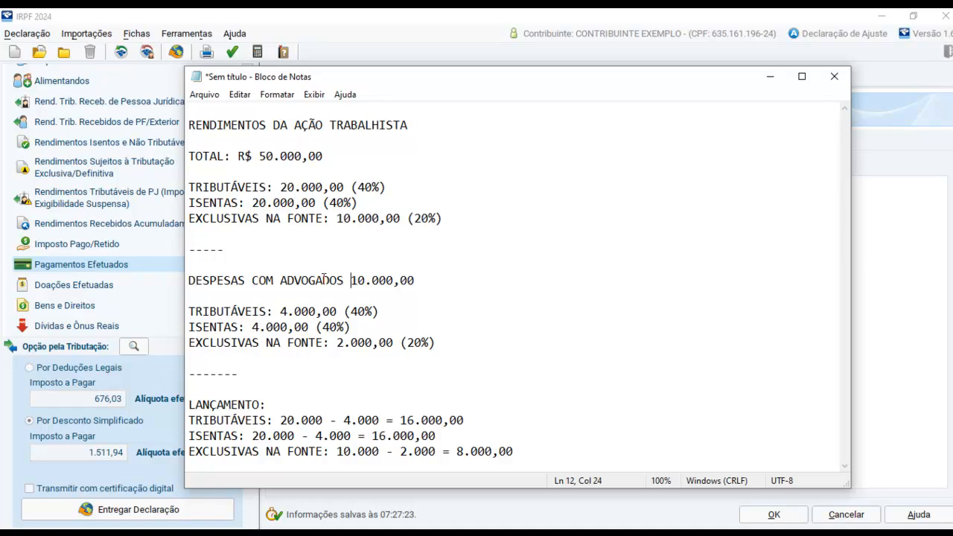
{"action": "left_click_drag", "start_coordinate": [352, 282], "coordinate": [417, 280]}
{"action": "left_click", "coordinate": [397, 308]}
{"action": "left_click_drag", "start_coordinate": [281, 311], "coordinate": [430, 344]}
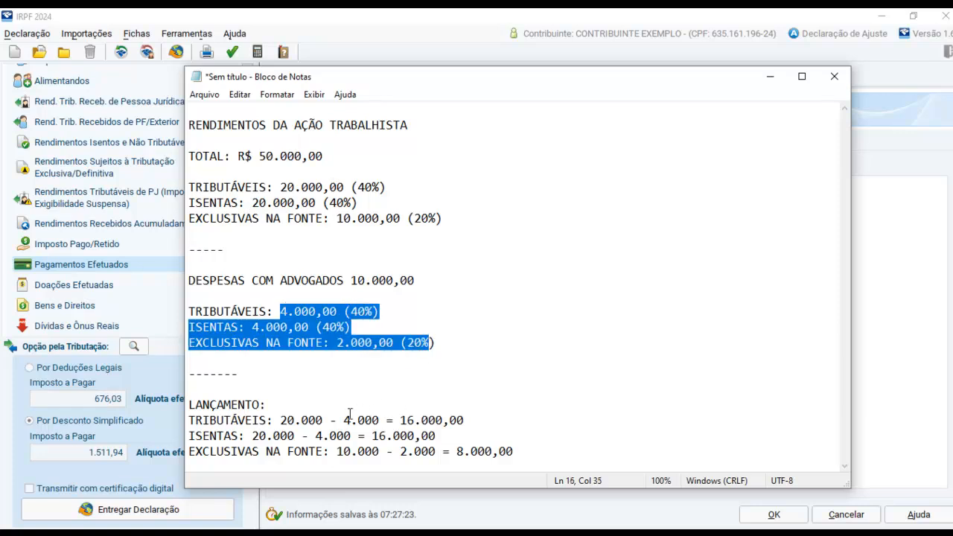
{"action": "left_click_drag", "start_coordinate": [190, 405], "coordinate": [422, 419]}
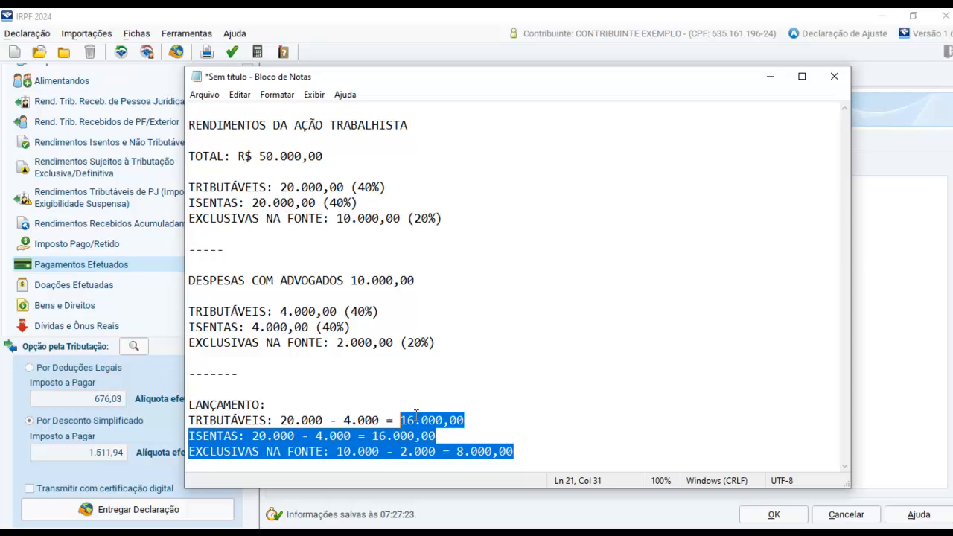
{"action": "left_click", "coordinate": [578, 459]}
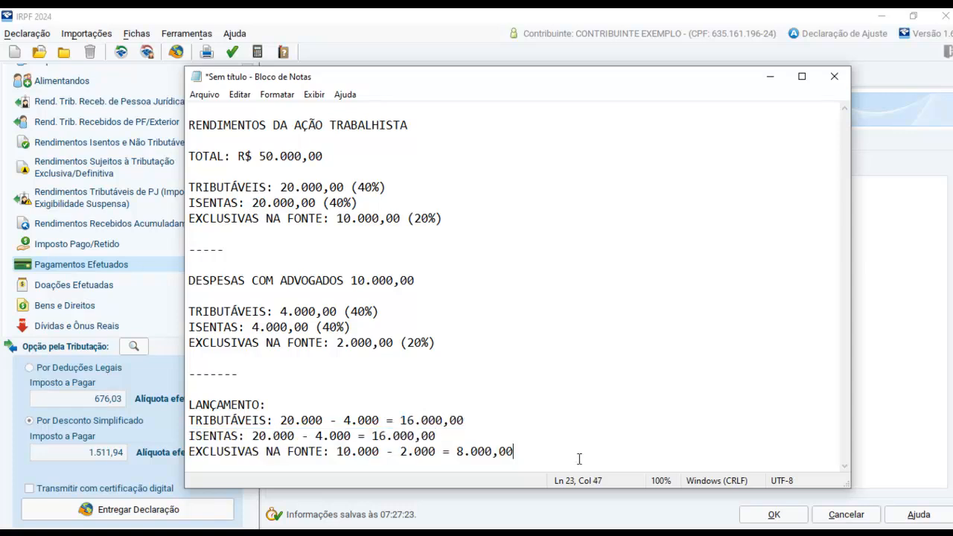